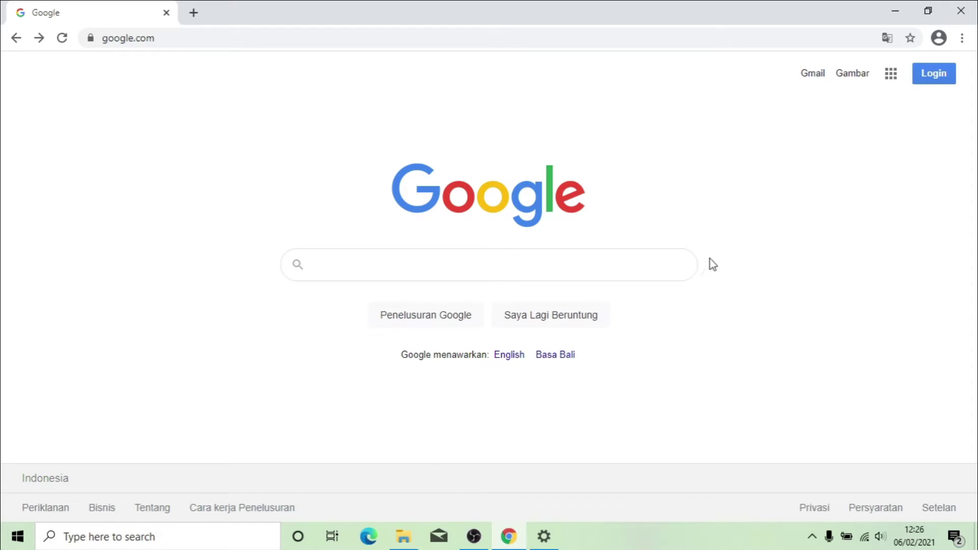
Switch to Settings and review the Windows edition and version under Windows specifications on the About page
right_click(762, 352)
click(687, 358)
click(543, 538)
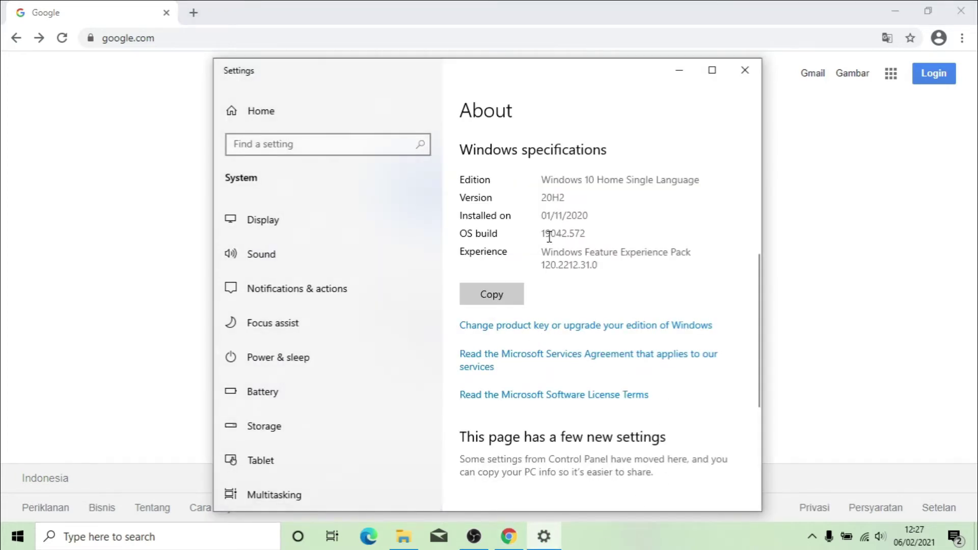
scroll(550, 236, down, 5)
scroll(588, 238, up, 8)
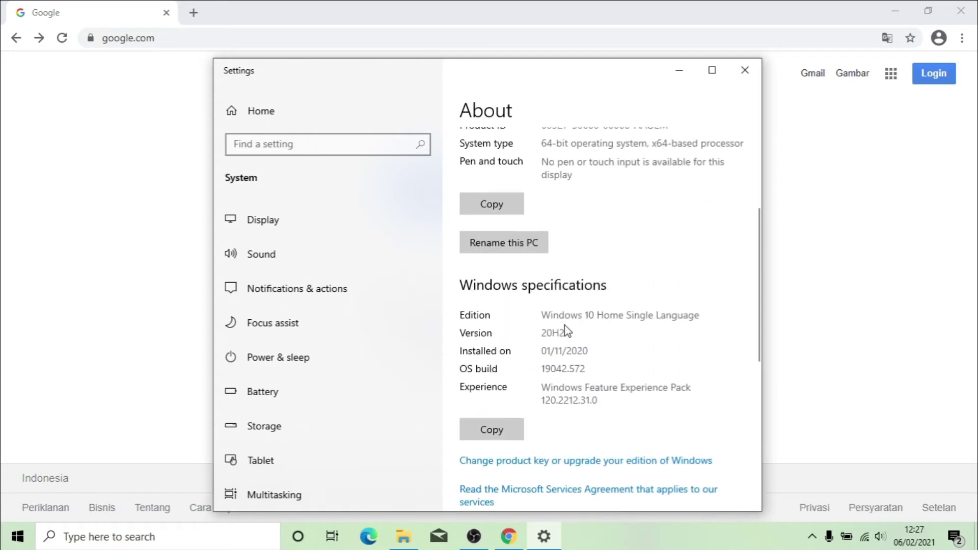
drag(543, 315, 597, 317)
click(618, 349)
click(885, 257)
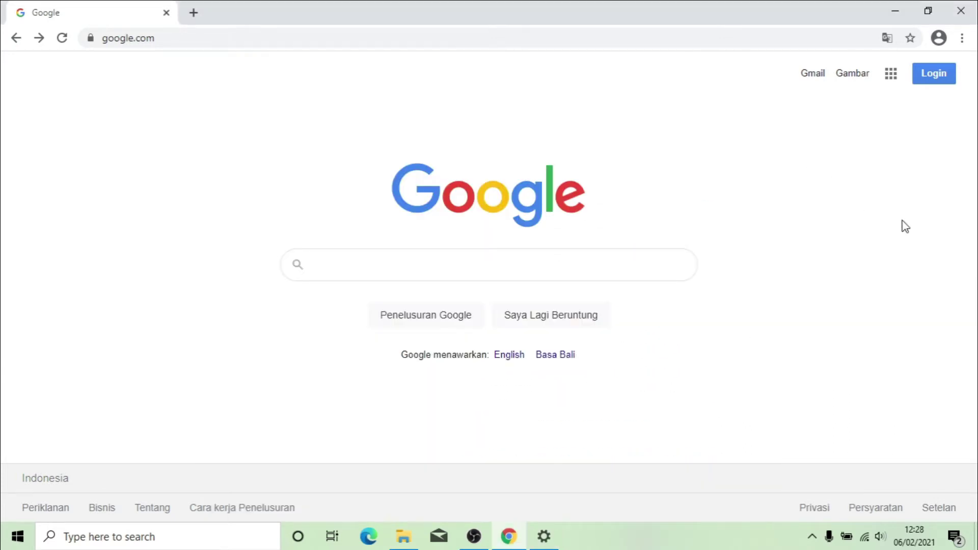
Search Google for "download windows 10 iso microsoft"
click(527, 276)
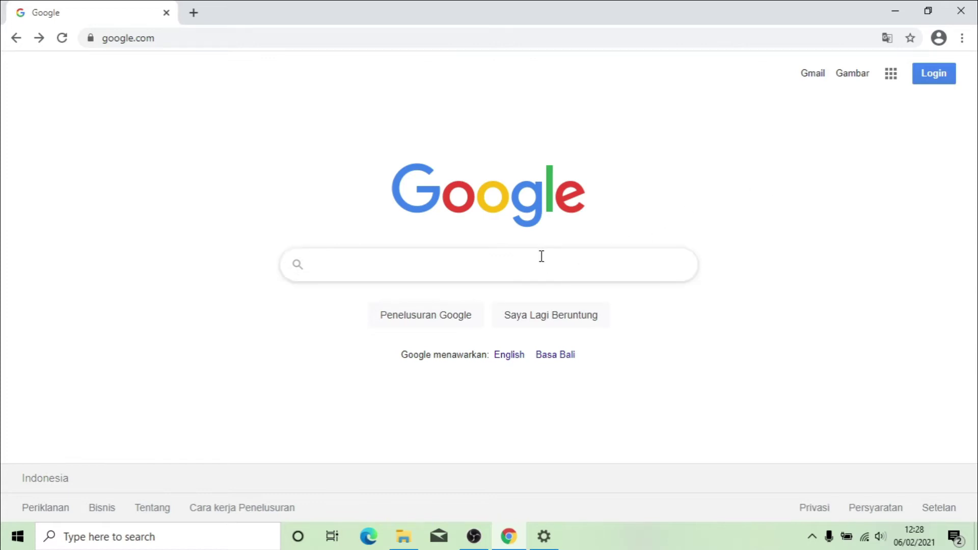
text(downlo)
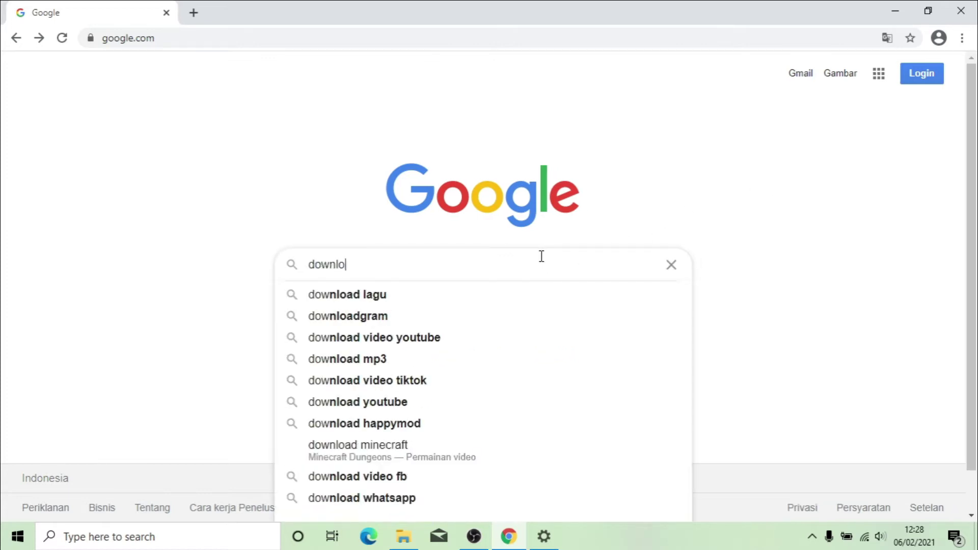
text(ad windows 10 us)
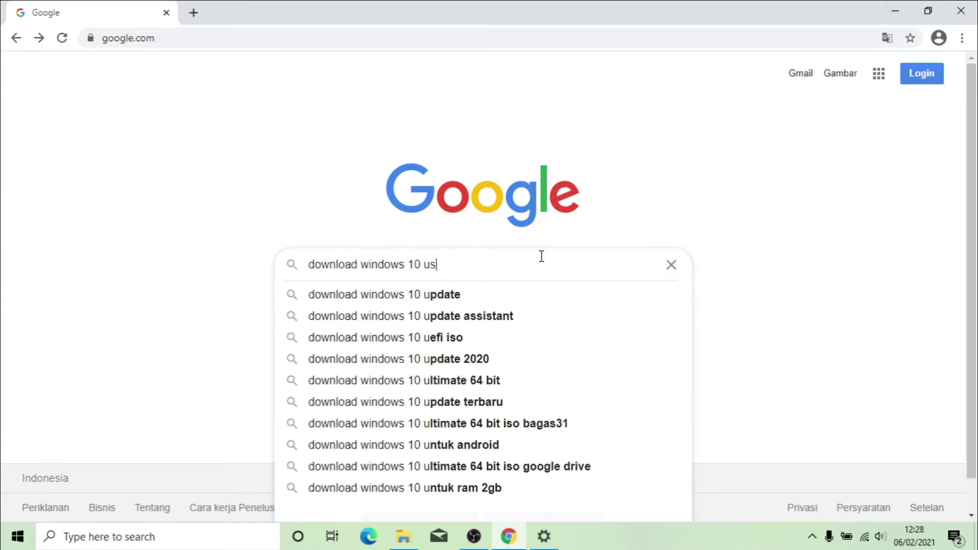
key(BackSpace)
text(iso microsoft)
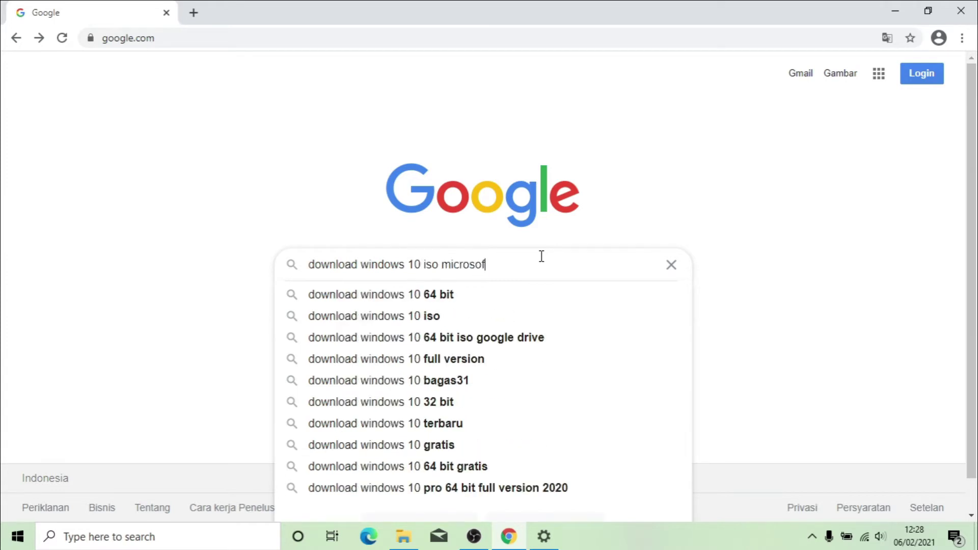
key(Return)
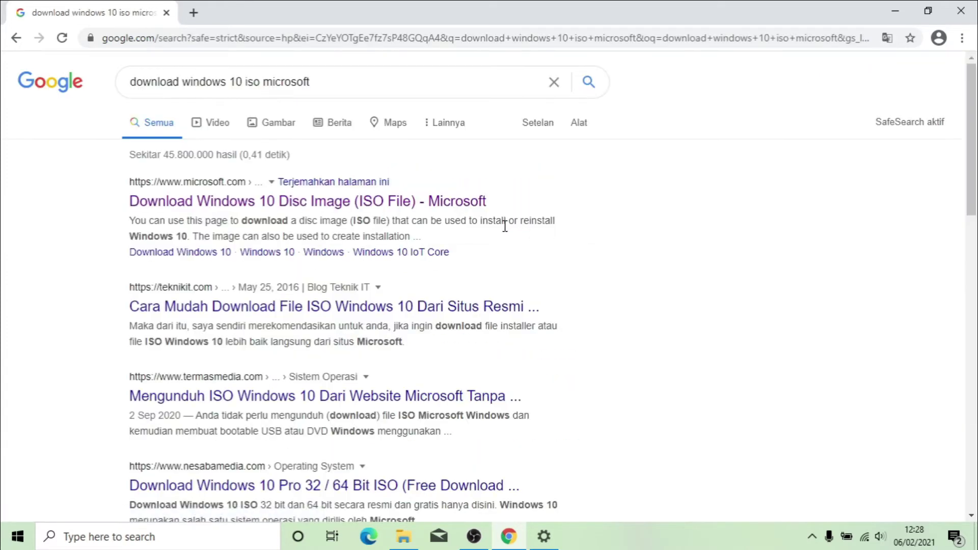
Open Microsoft's "Download Windows 10 Disc Image (ISO File)" result in a new tab and switch to it
right_click(421, 204)
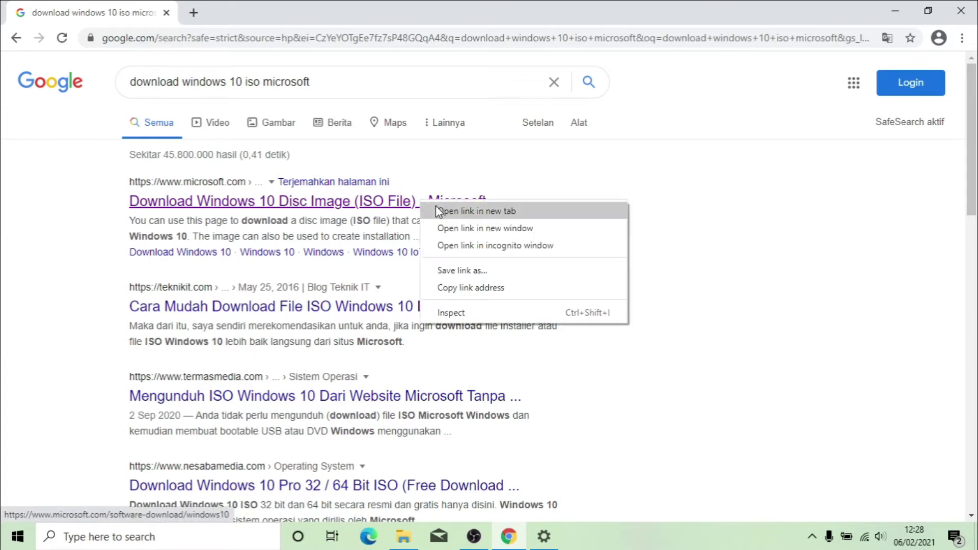
click(436, 207)
click(257, 13)
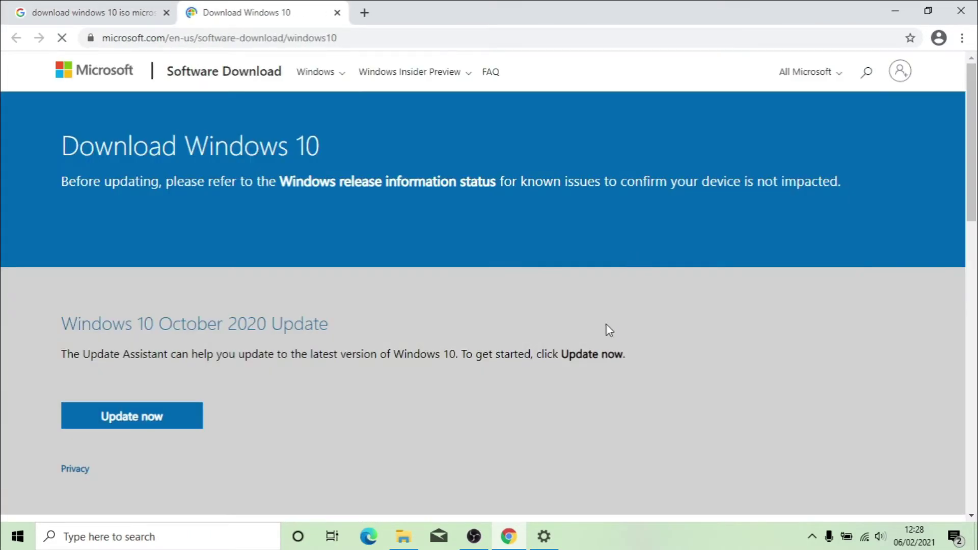
Examine the Windows 10 October 2020 Update and Create Windows 10 installation media options on the download page
scroll(357, 322, down, 3)
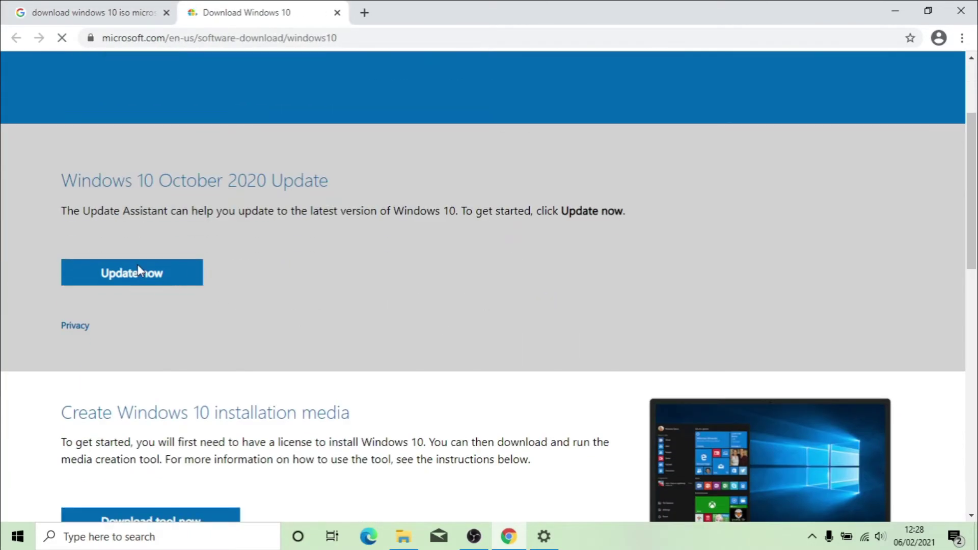
click(153, 303)
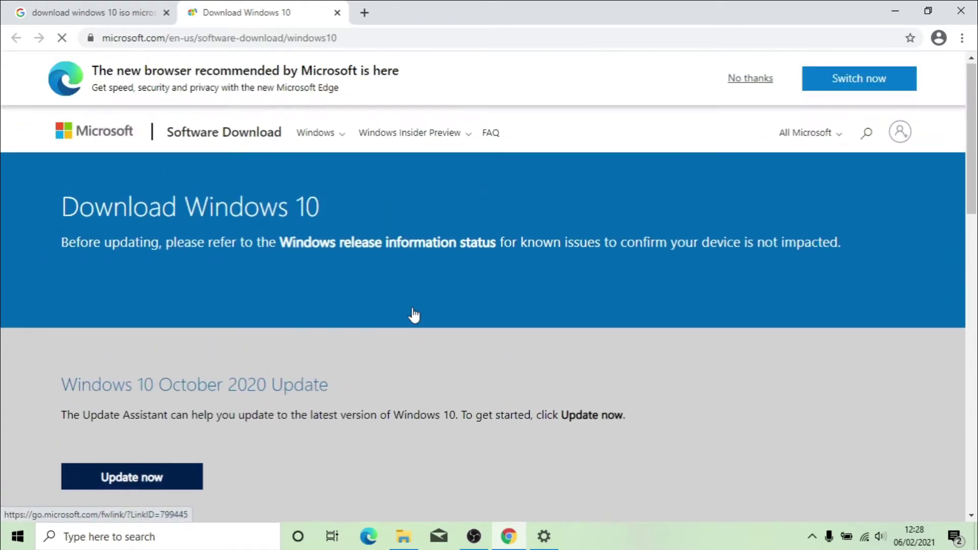
scroll(414, 316, down, 5)
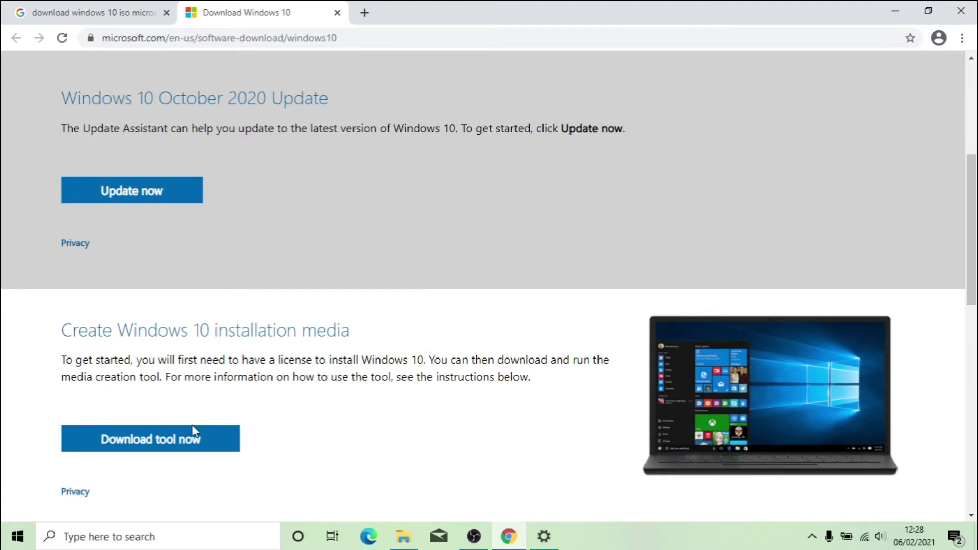
scroll(285, 379, down, 3)
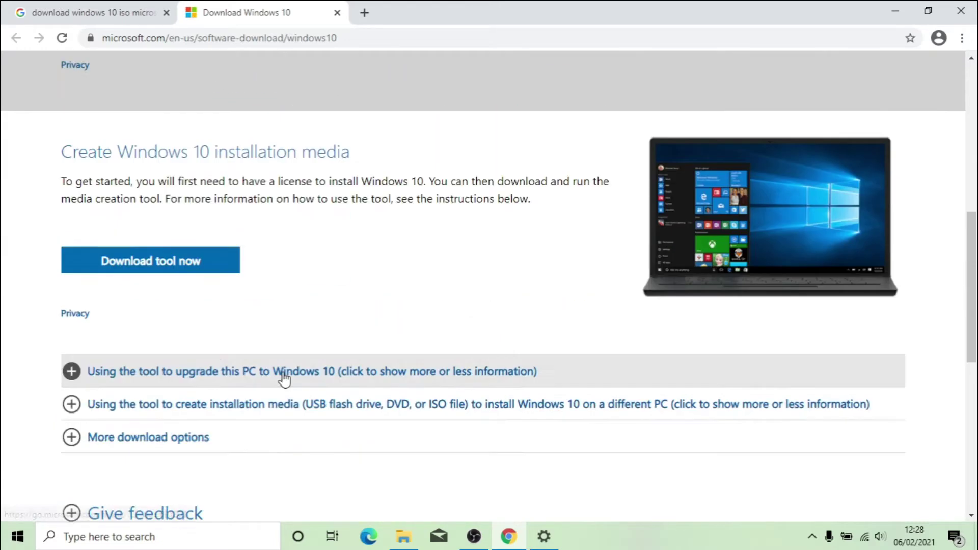
drag(78, 118, 352, 117)
click(225, 117)
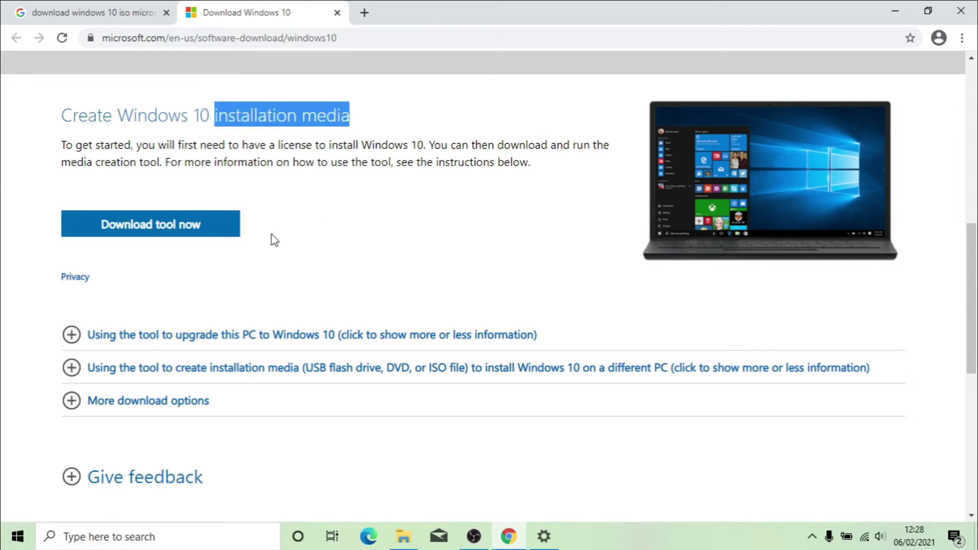
scroll(273, 239, up, 10)
scroll(276, 236, down, 5)
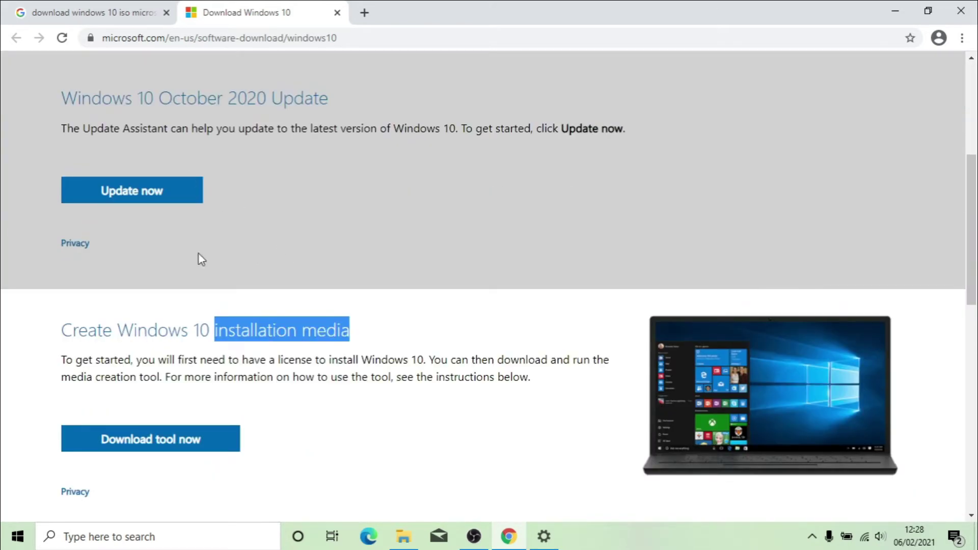
drag(552, 128, 629, 130)
click(418, 207)
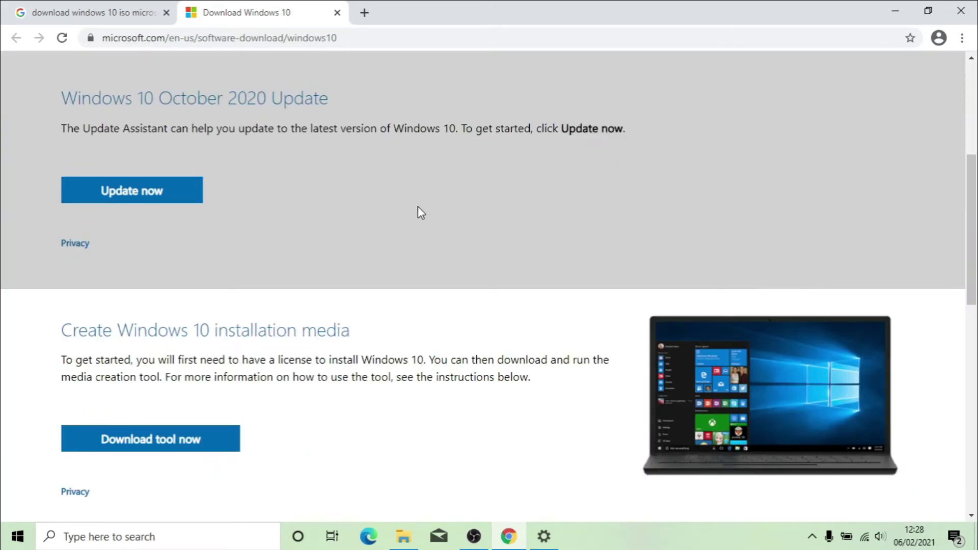
drag(83, 122, 192, 129)
drag(283, 176, 289, 177)
scroll(415, 198, up, 5)
click(625, 315)
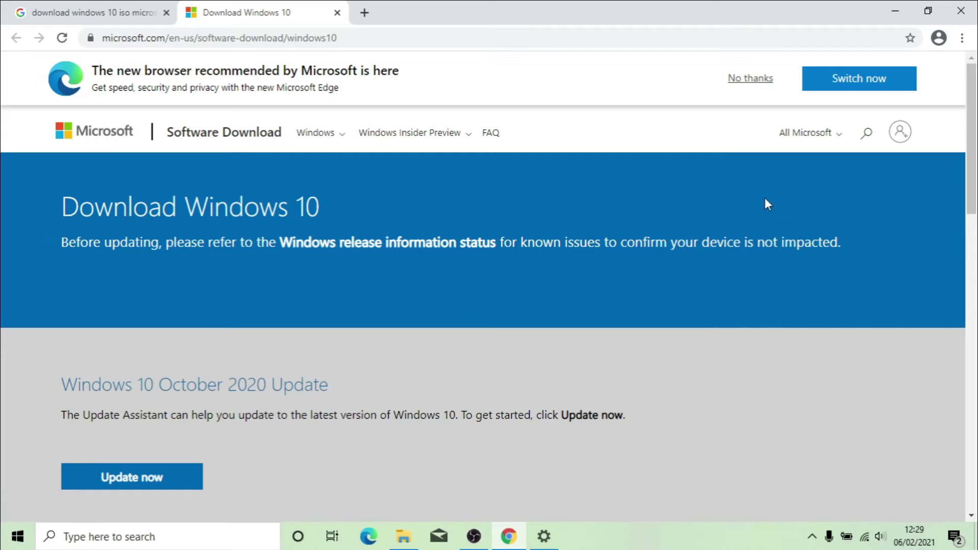
click(123, 41)
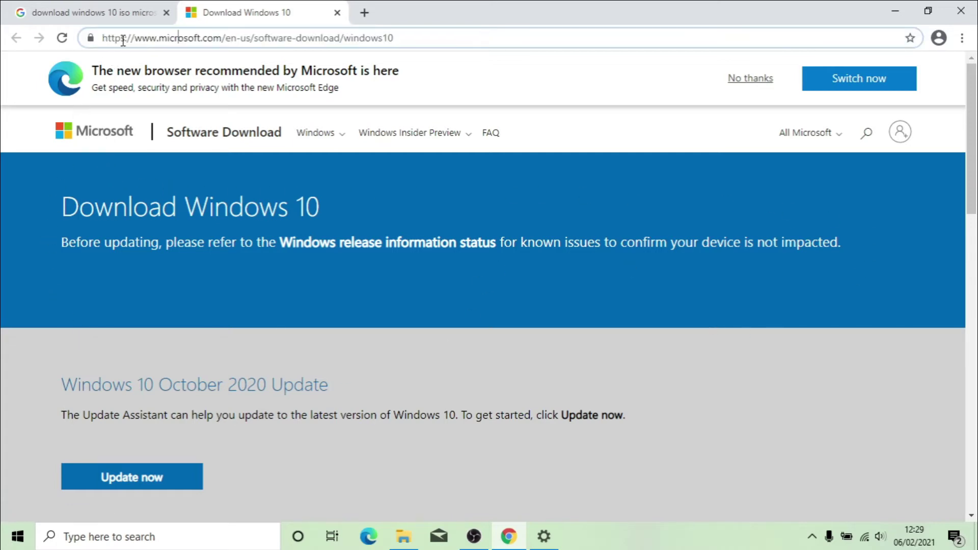
click(329, 339)
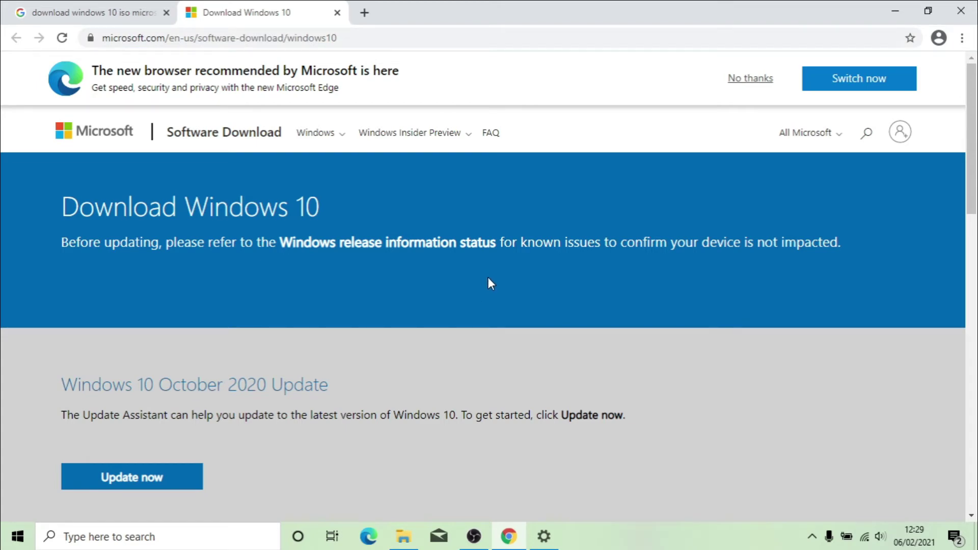
right_click(518, 324)
click(459, 342)
right_click(570, 350)
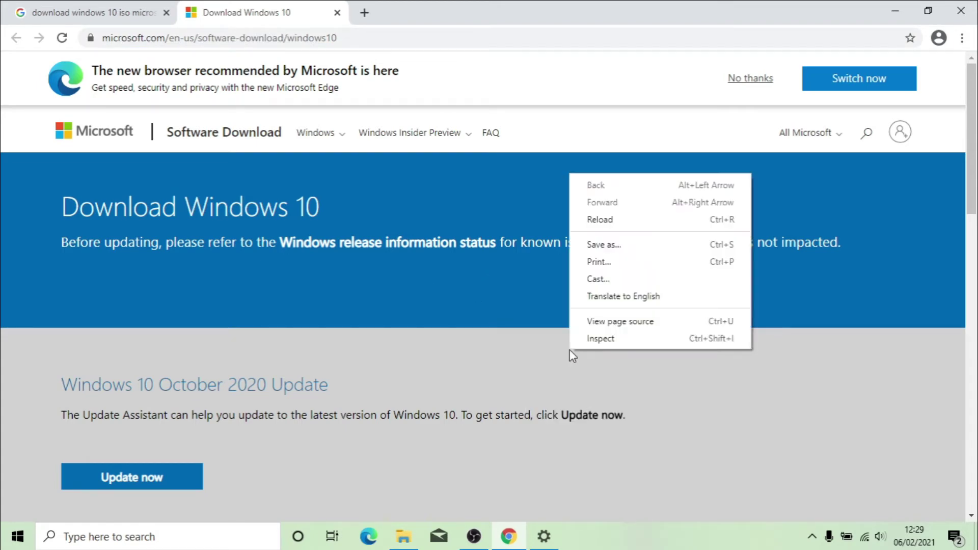
click(564, 372)
key(alt+Tab)
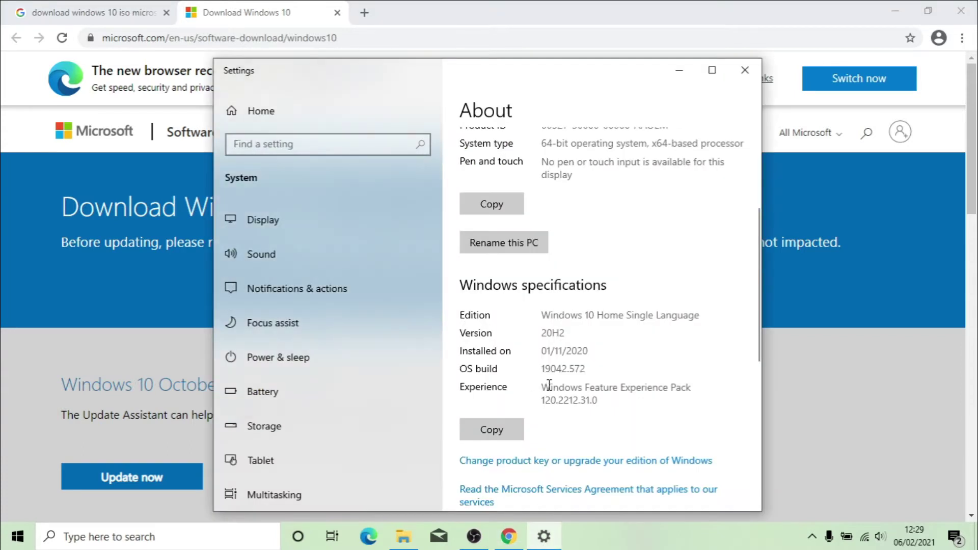
click(854, 431)
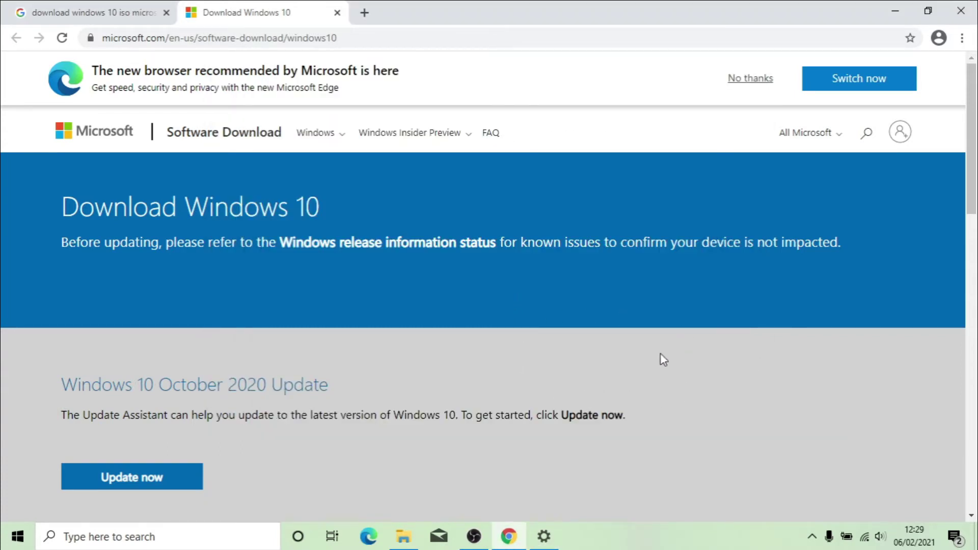
Inspect the Download Windows 10 page and close the developer tools
right_click(693, 389)
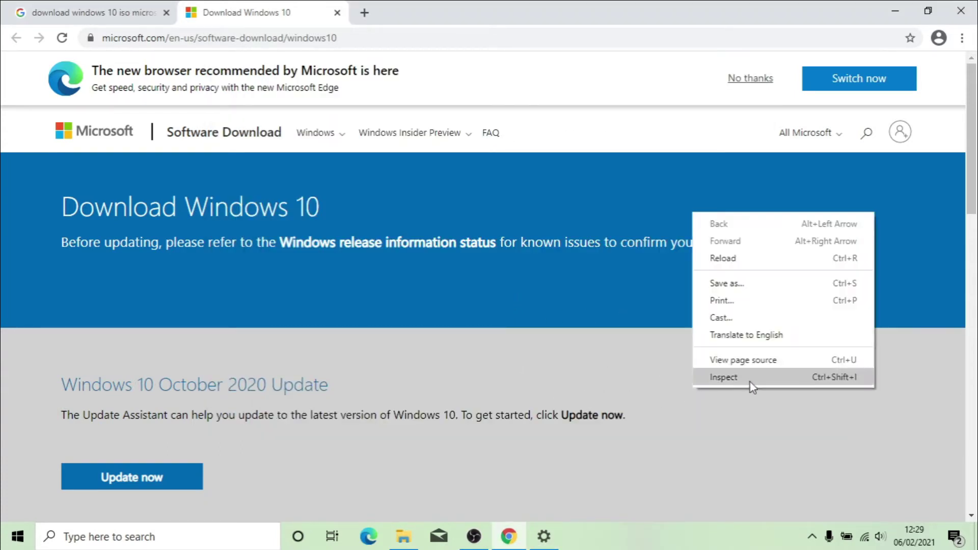
click(724, 378)
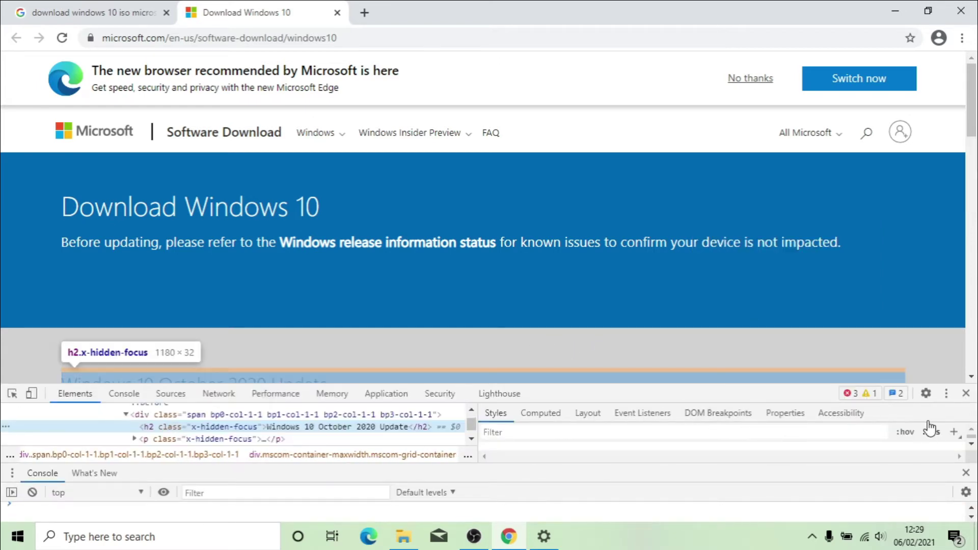
click(967, 394)
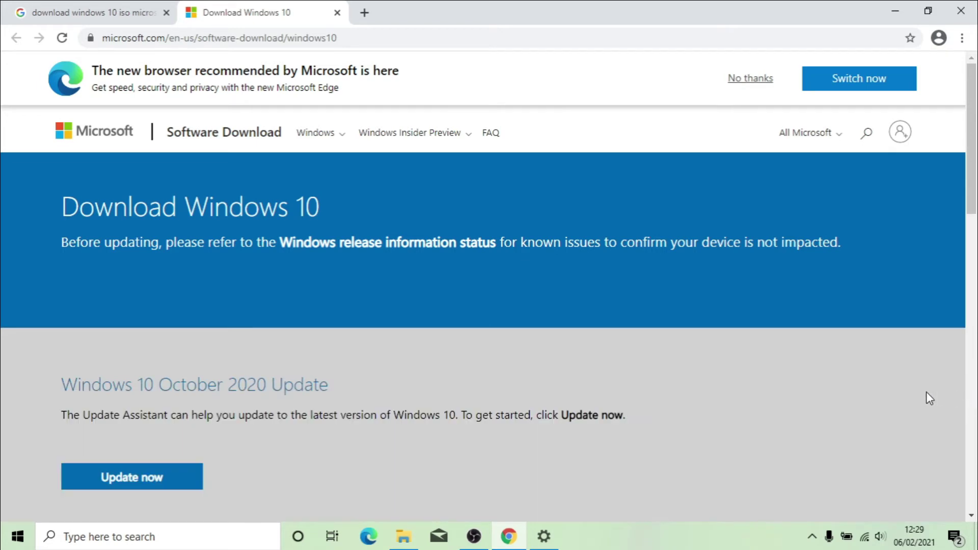
Open the browser's developer tools without inspecting a page element, and close them again
click(963, 38)
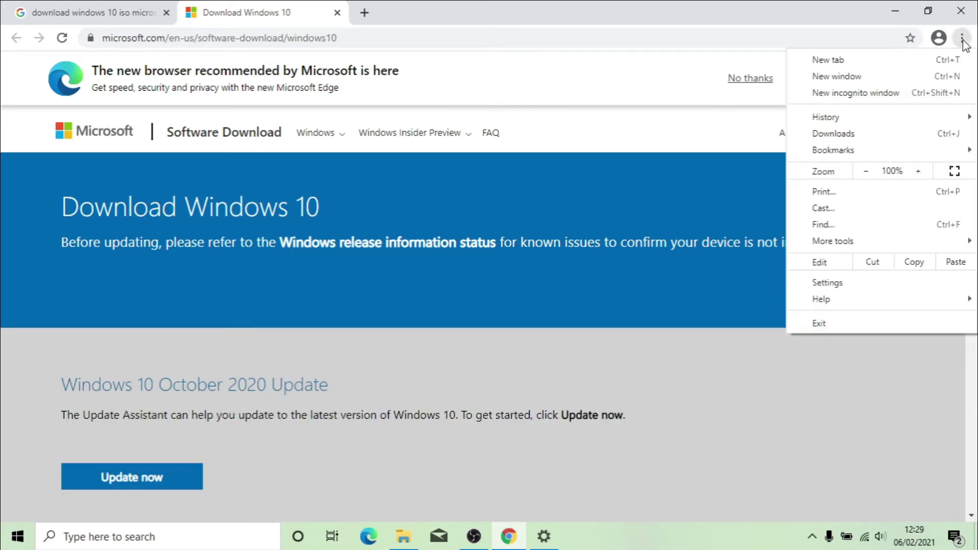
mouse_move(861, 245)
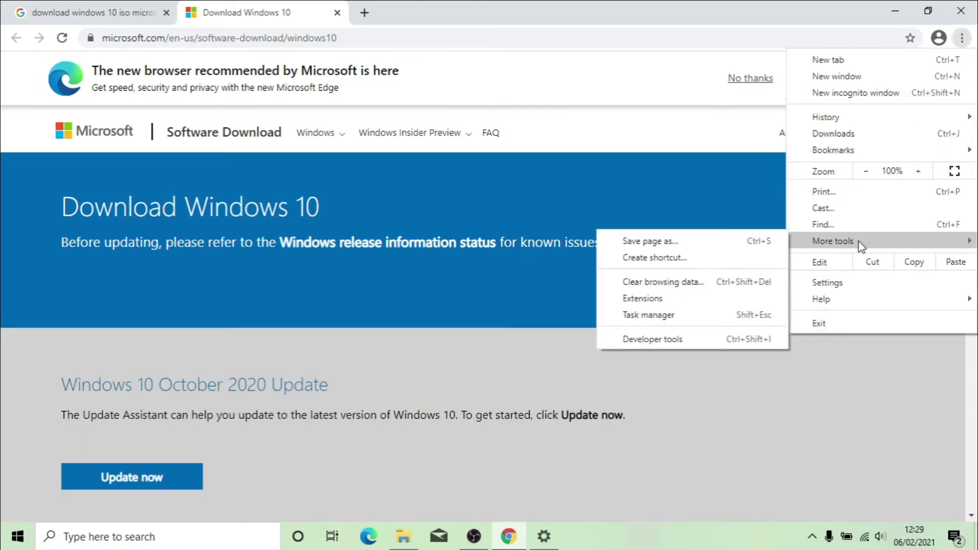
click(675, 339)
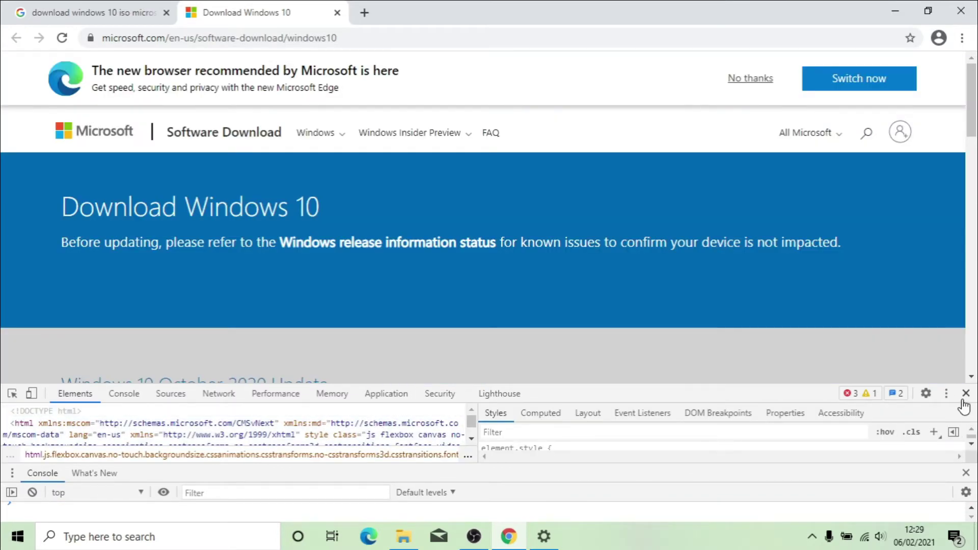
click(966, 395)
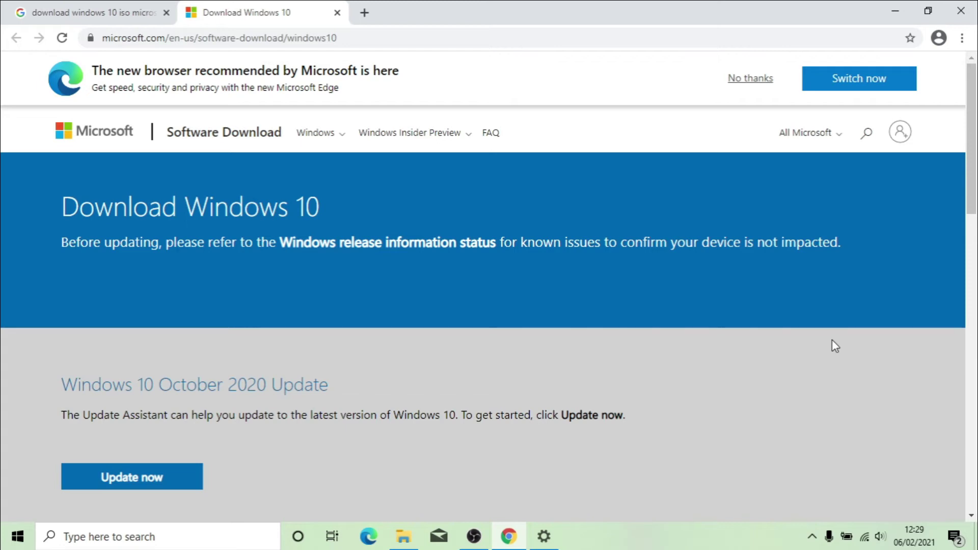
Open the developer tools, show the Network conditions settings, and set the dock side to right
key(ctrl+shift+i)
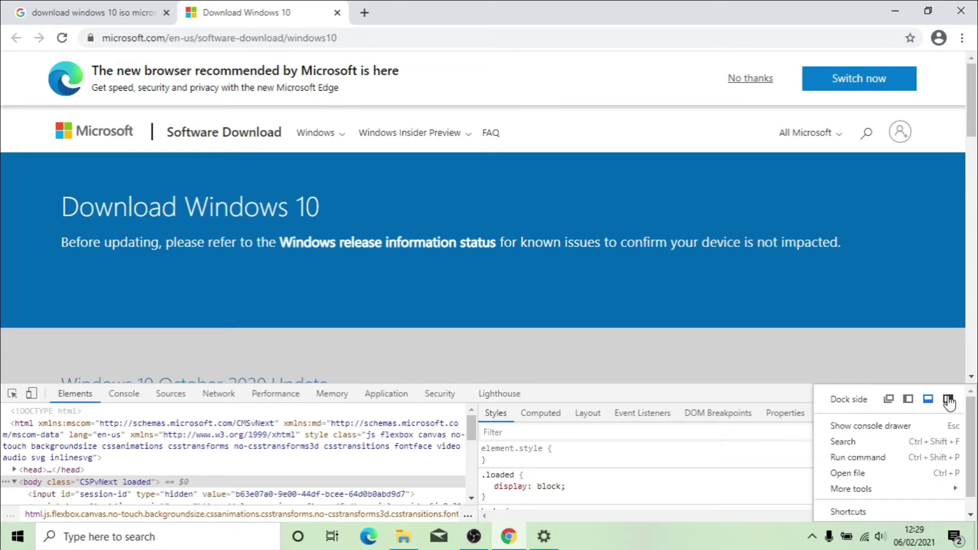
mouse_move(867, 494)
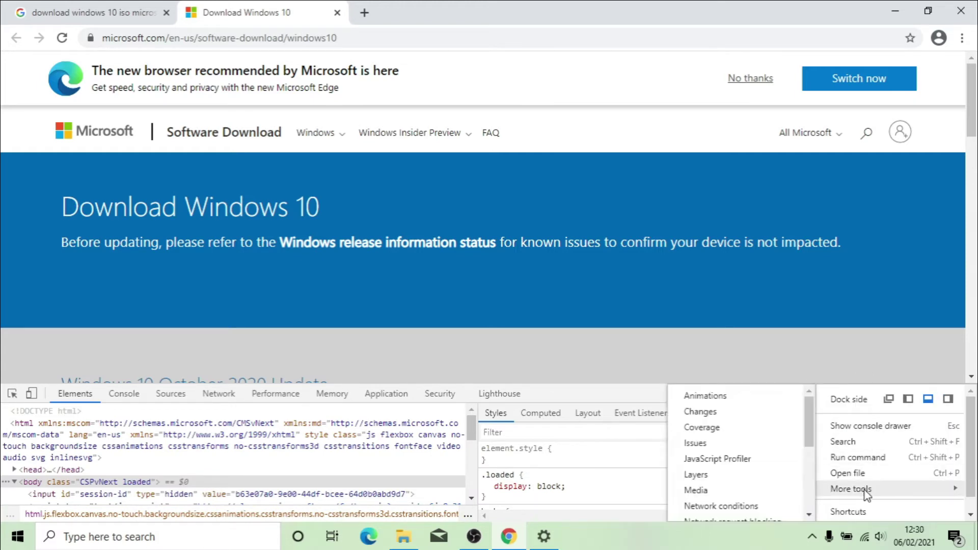
click(764, 504)
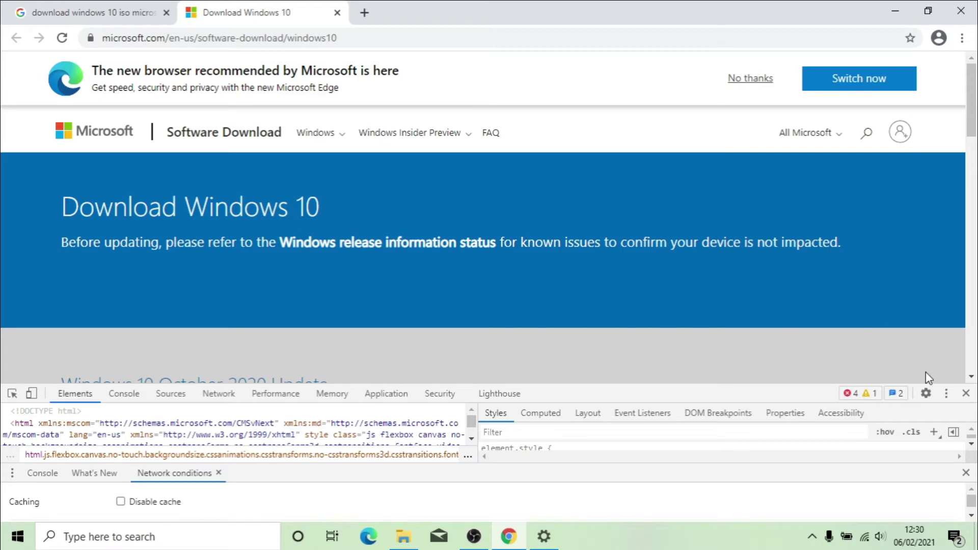
click(946, 395)
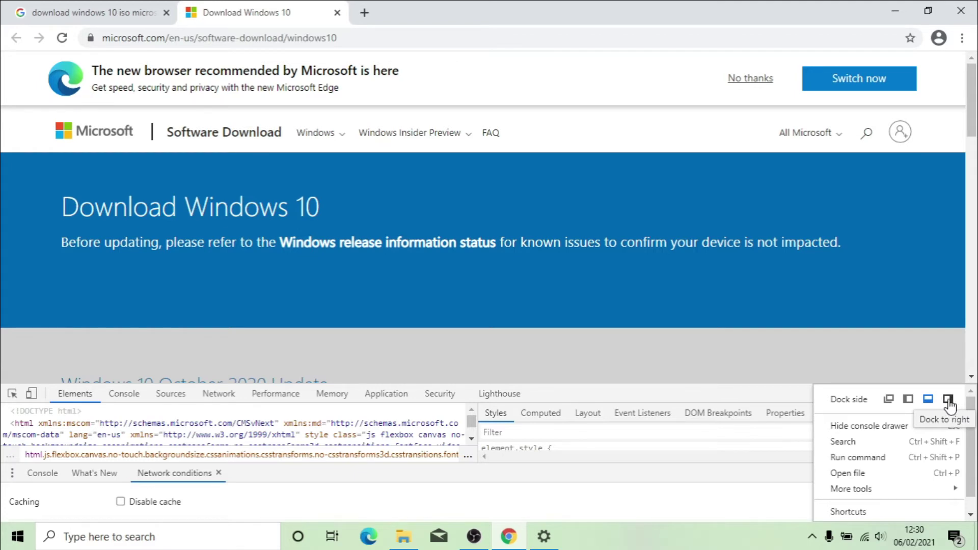
click(949, 402)
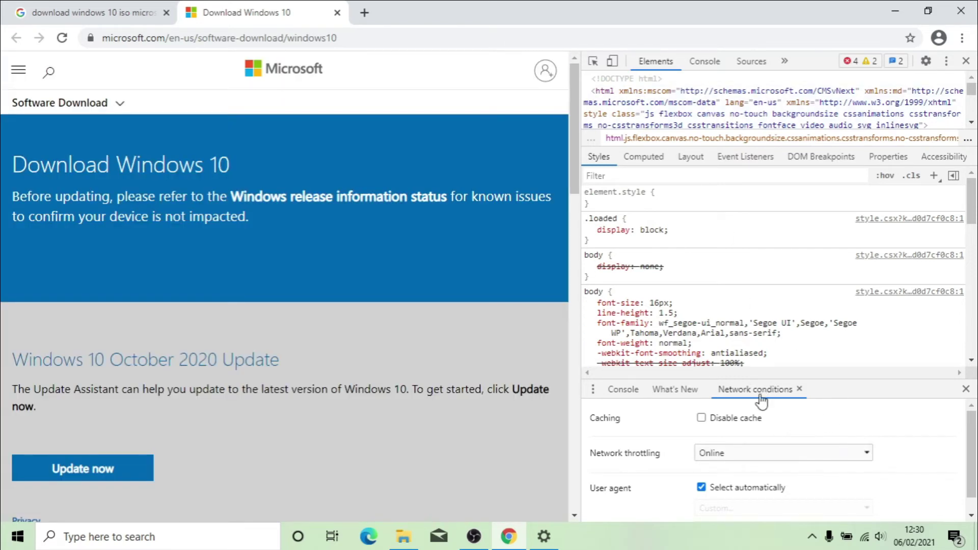
Move the Network conditions settings from the lower drawer into the main area of the developer tools
right_click(762, 401)
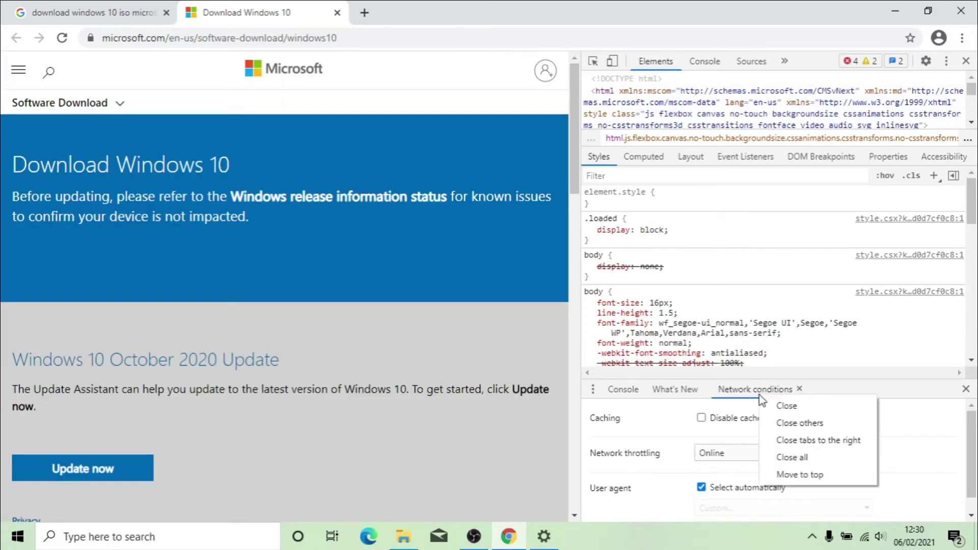
click(811, 476)
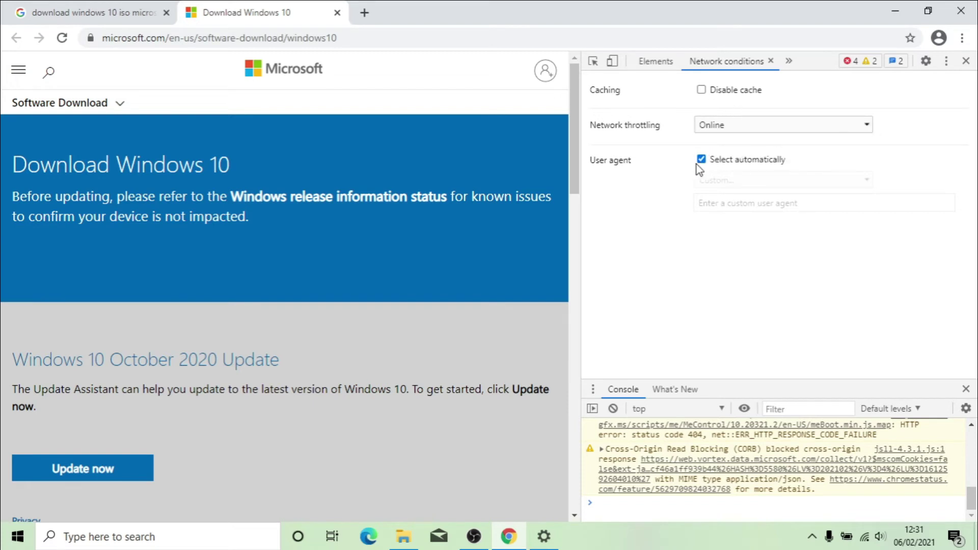
click(726, 163)
click(750, 165)
mouse_move(509, 537)
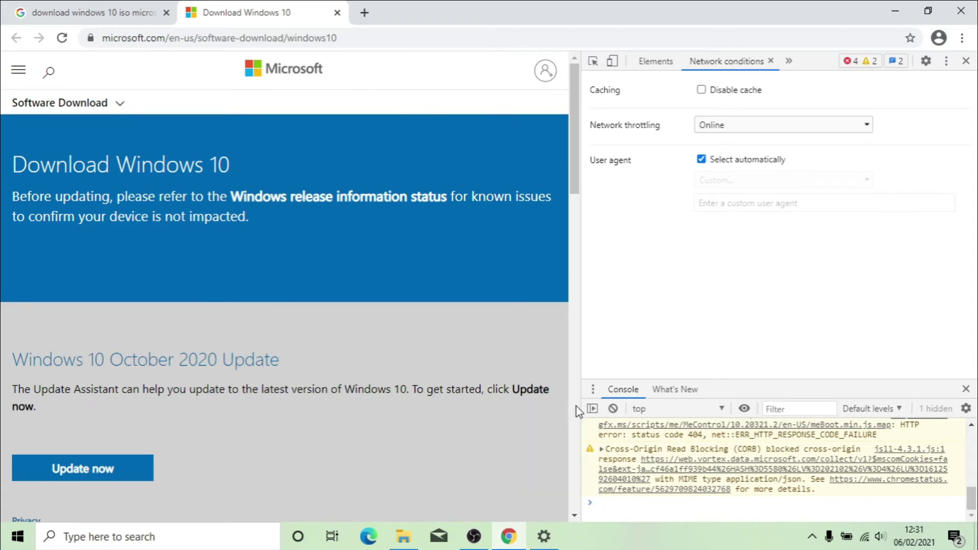
click(544, 537)
click(807, 322)
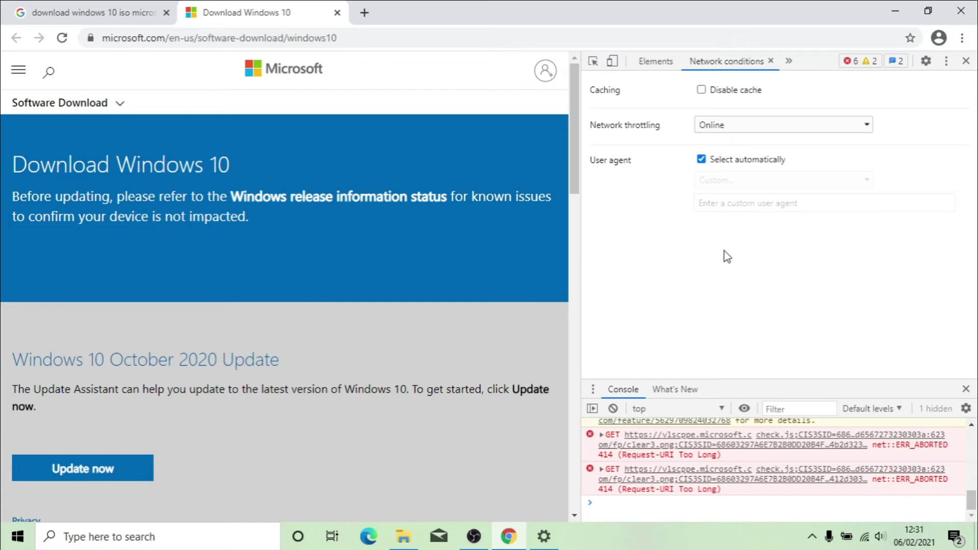
Turn off automatic user agent selection and set the user agent to Chrome — iPhone
click(702, 160)
click(813, 175)
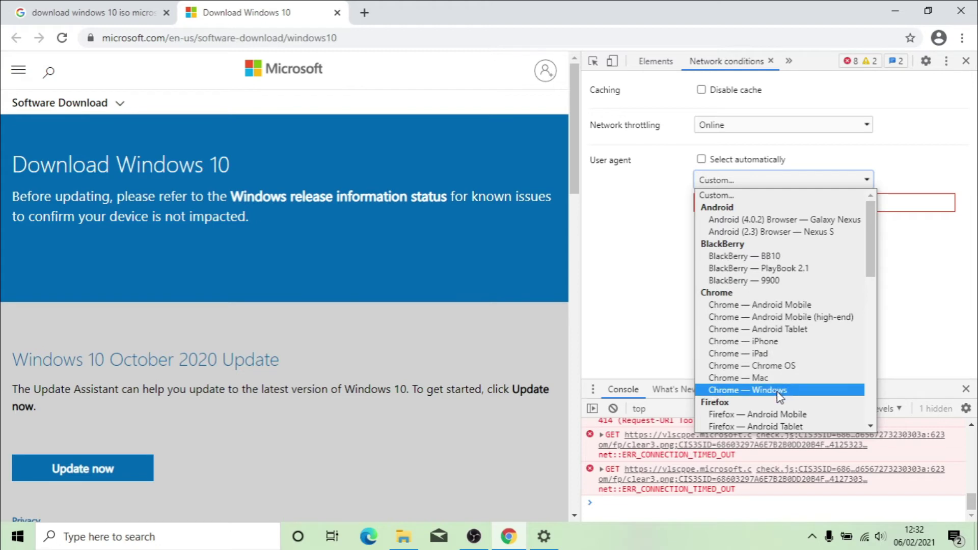
scroll(779, 397, down, 6)
scroll(775, 386, up, 3)
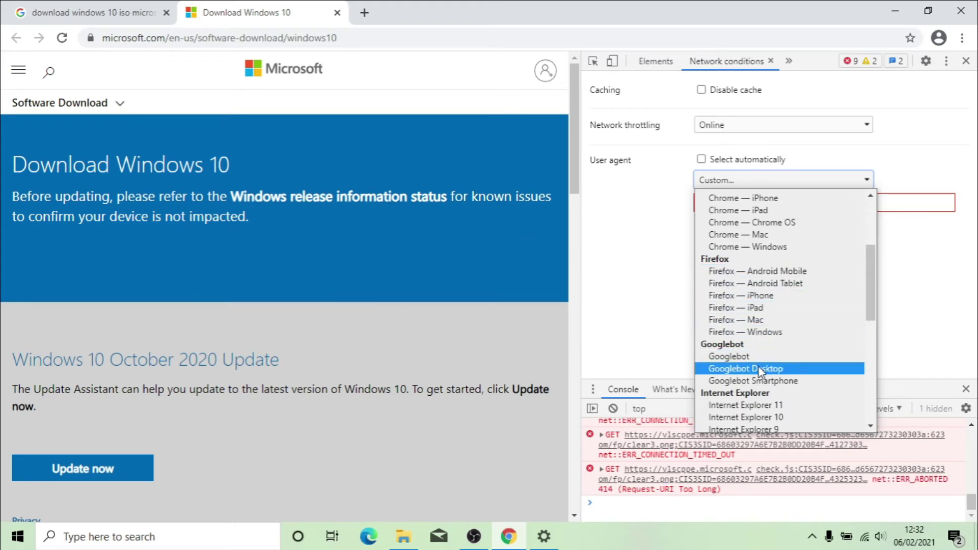
scroll(744, 367, down, 3)
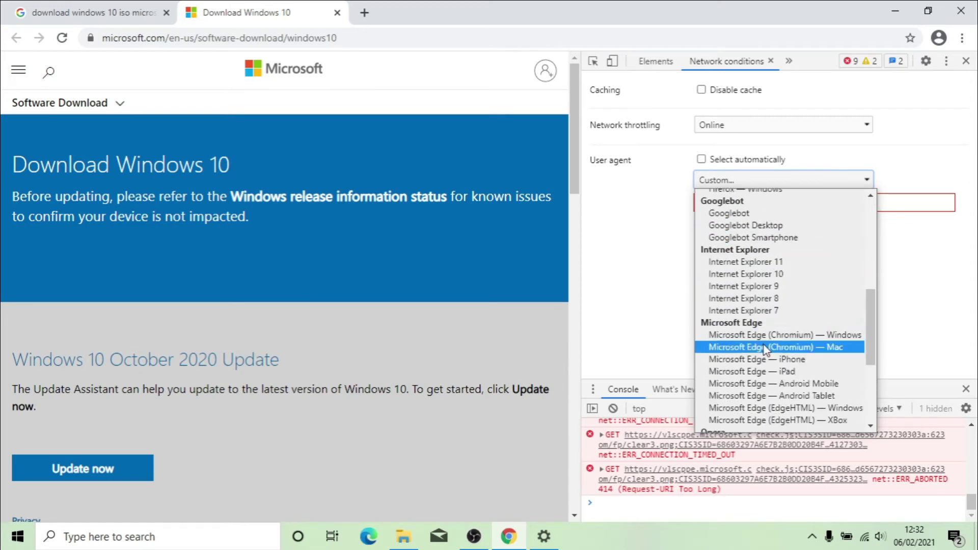
scroll(766, 383, down, 1)
scroll(766, 383, down, 3)
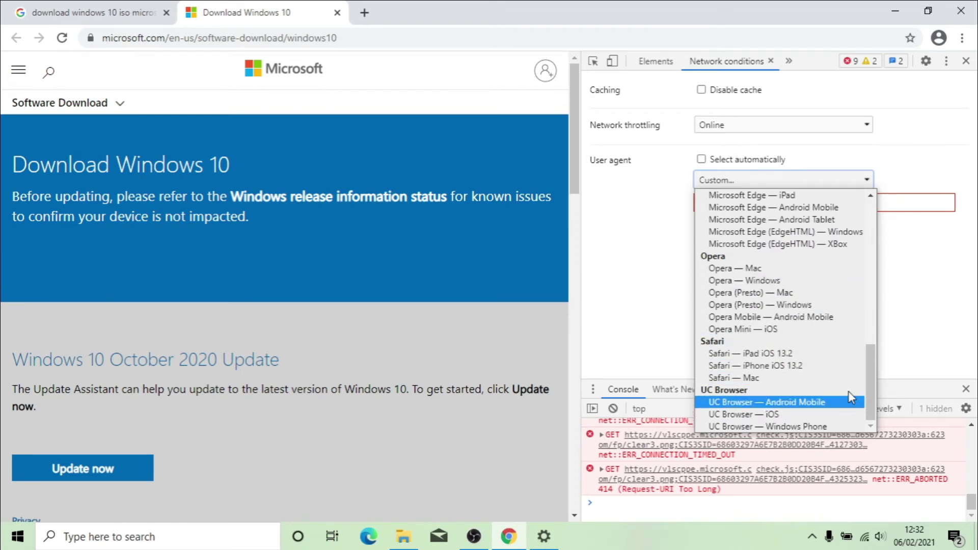
scroll(769, 306, up, 8)
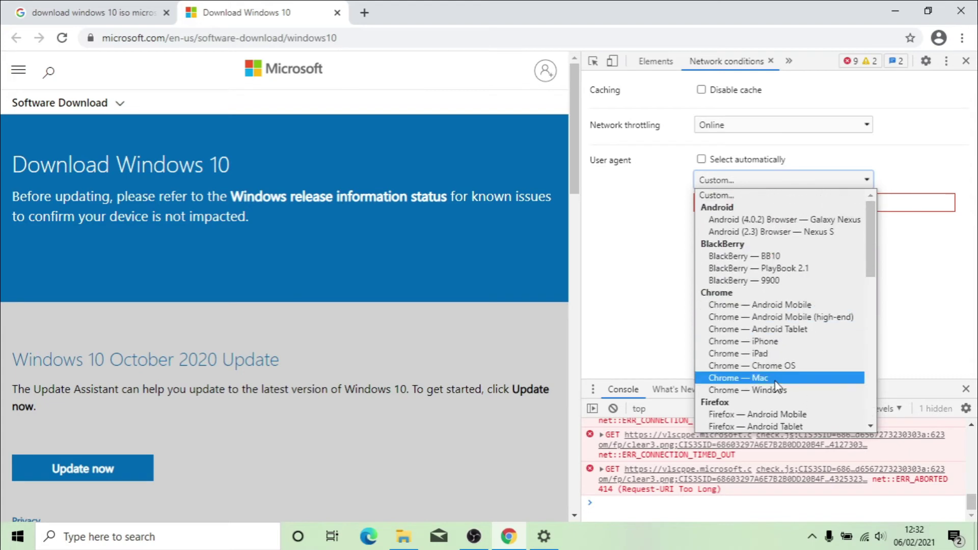
scroll(800, 290, down, 3)
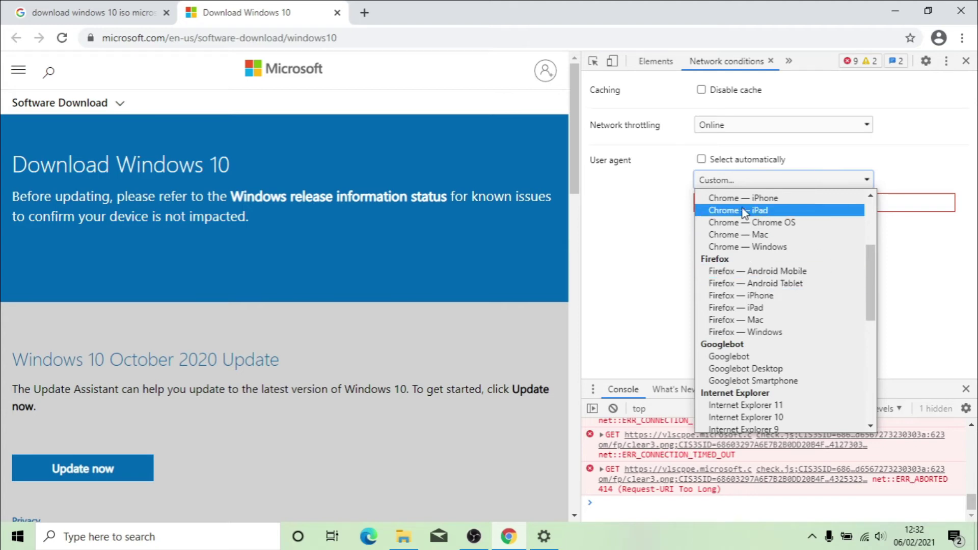
scroll(744, 214, up, 3)
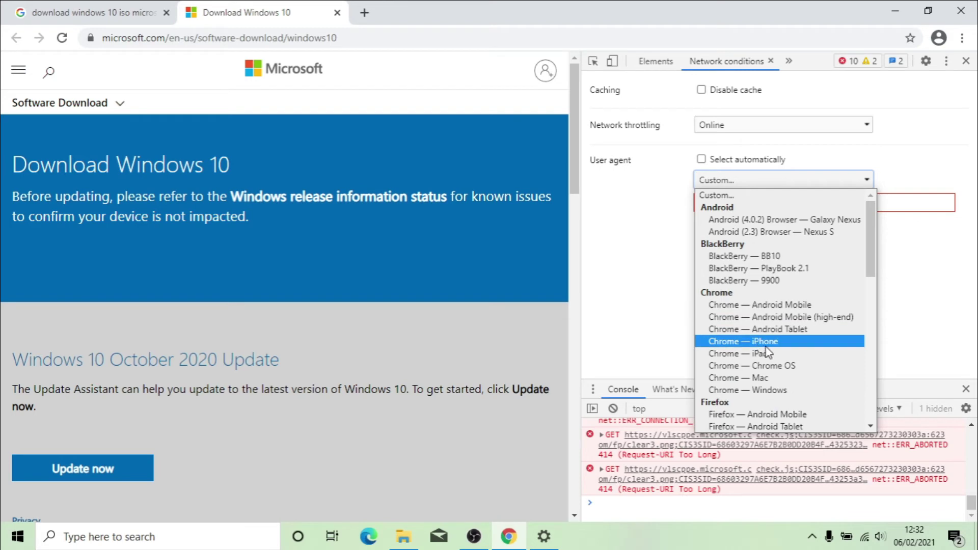
click(769, 345)
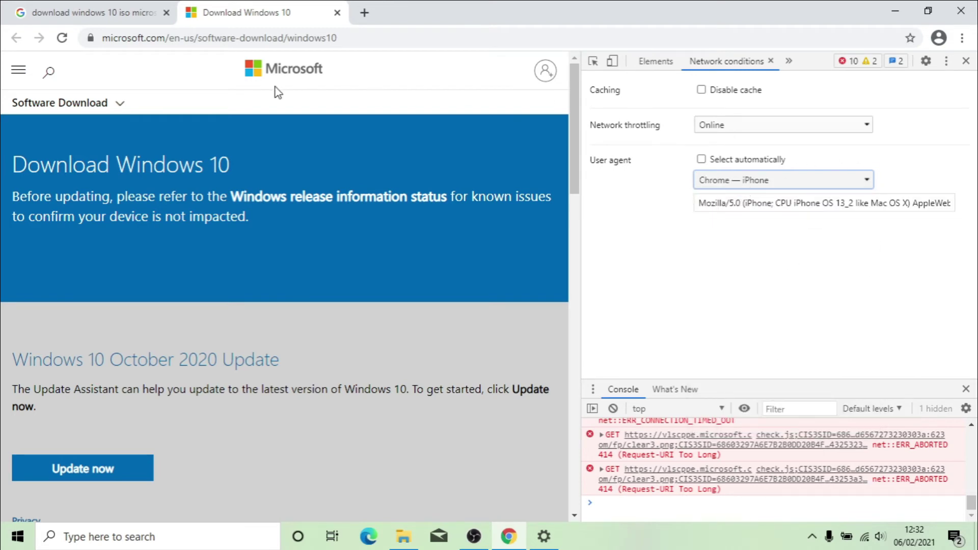
Reload the Download Windows 10 page with the changed user agent applied
scroll(189, 224, down, 8)
scroll(192, 227, up, 8)
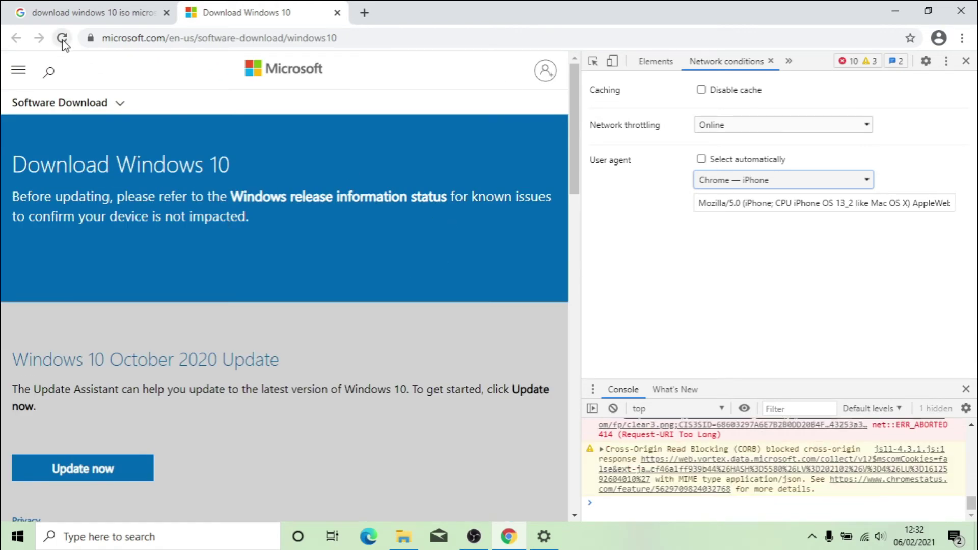
click(131, 38)
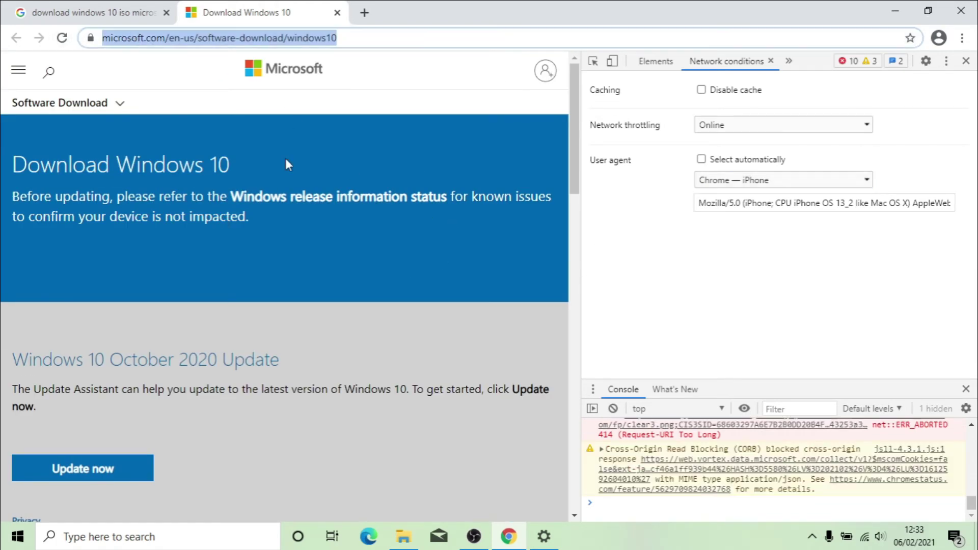
click(675, 241)
click(62, 38)
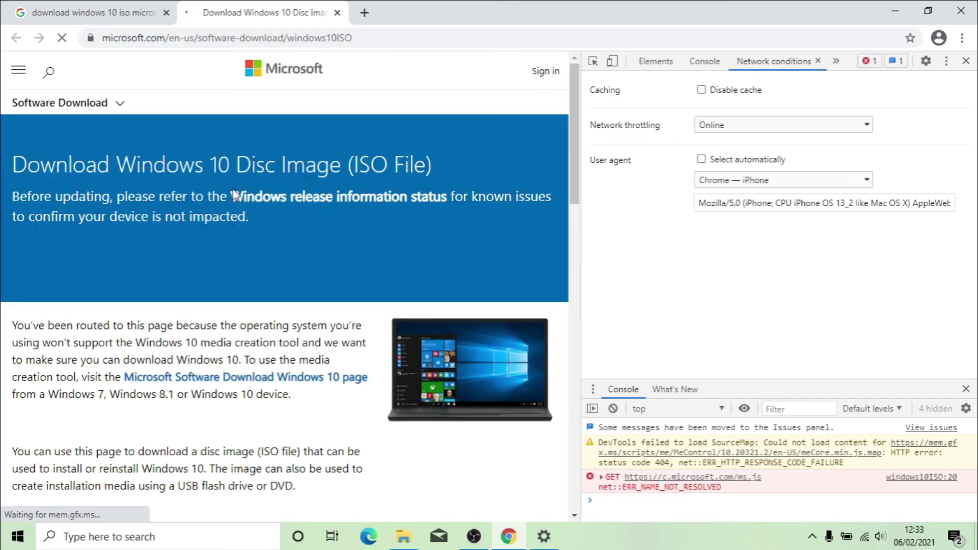
Select Windows 10 as the edition on the disc image download page and confirm the choice
scroll(88, 277, down, 4)
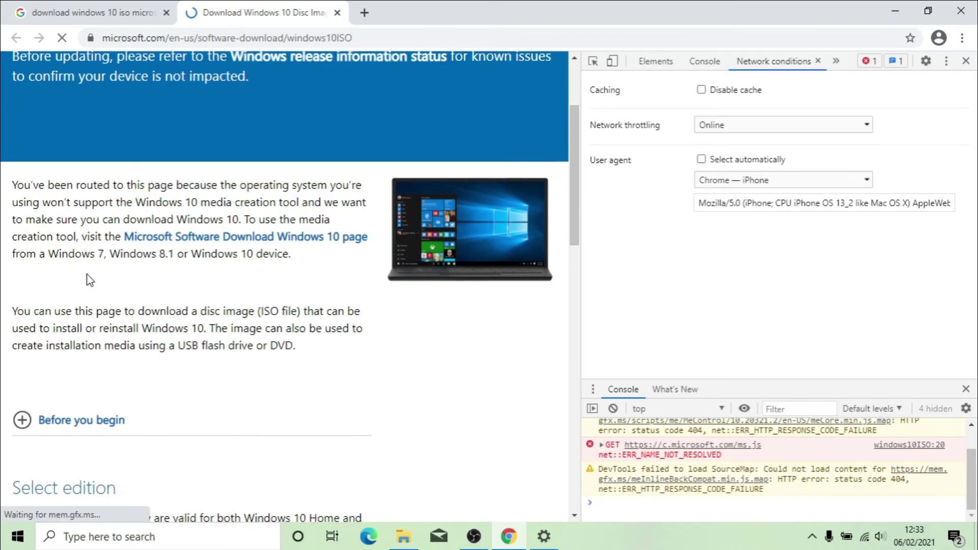
scroll(161, 332, down, 3)
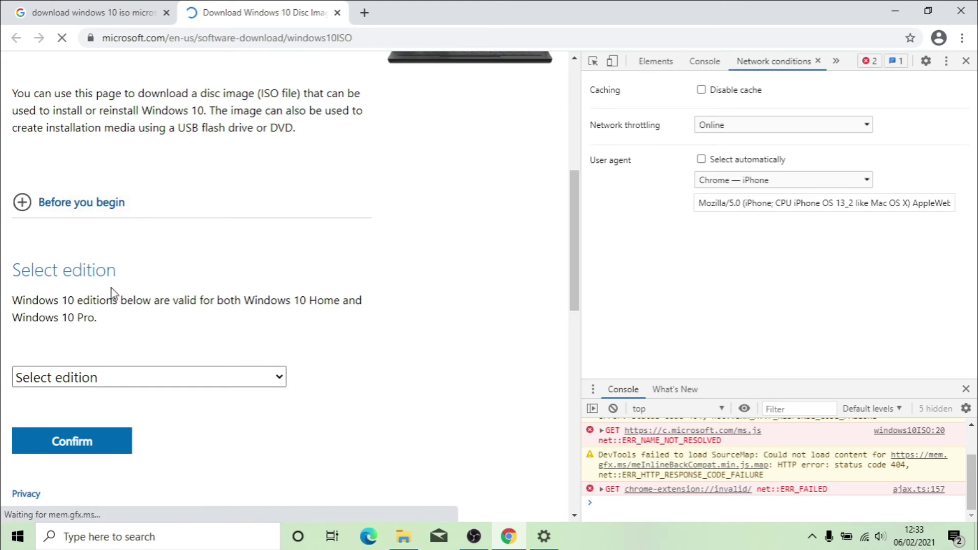
scroll(84, 247, down, 2)
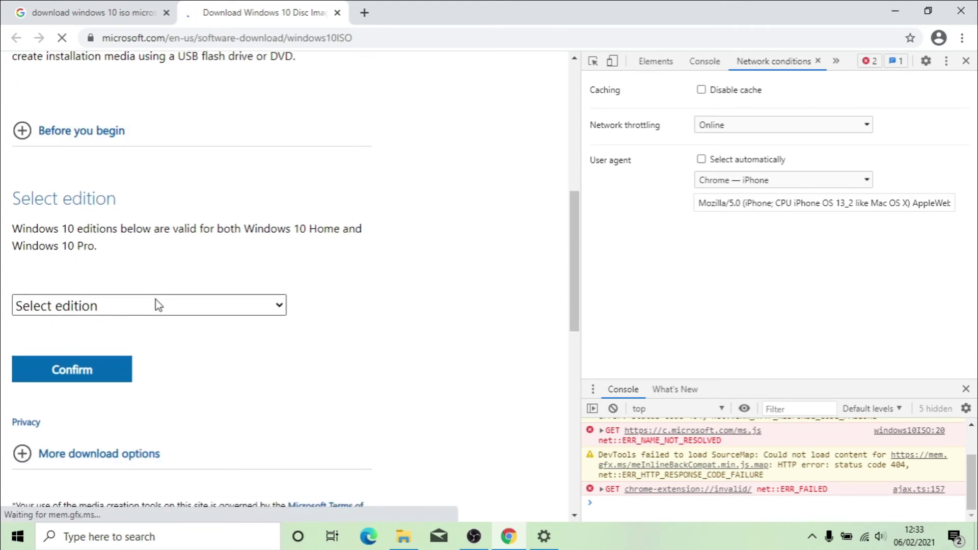
click(130, 310)
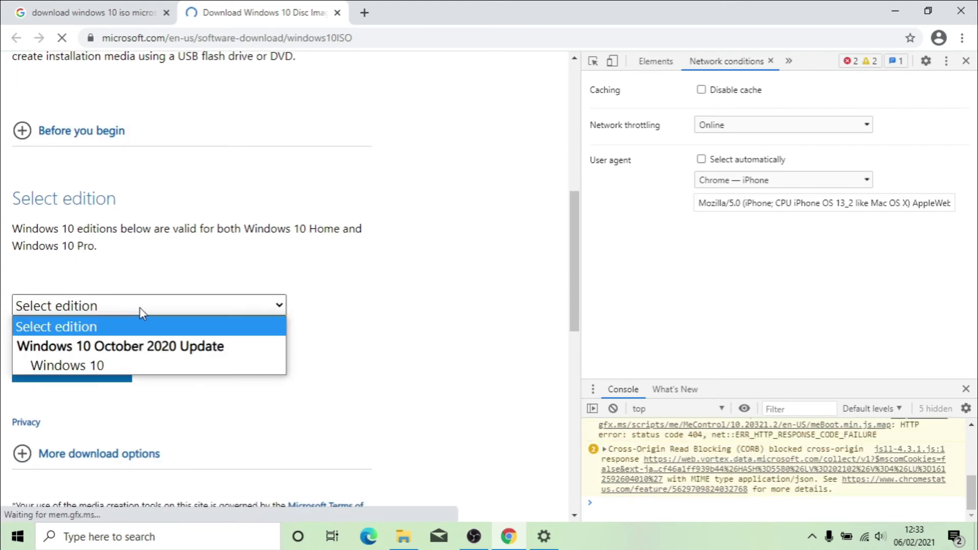
click(222, 361)
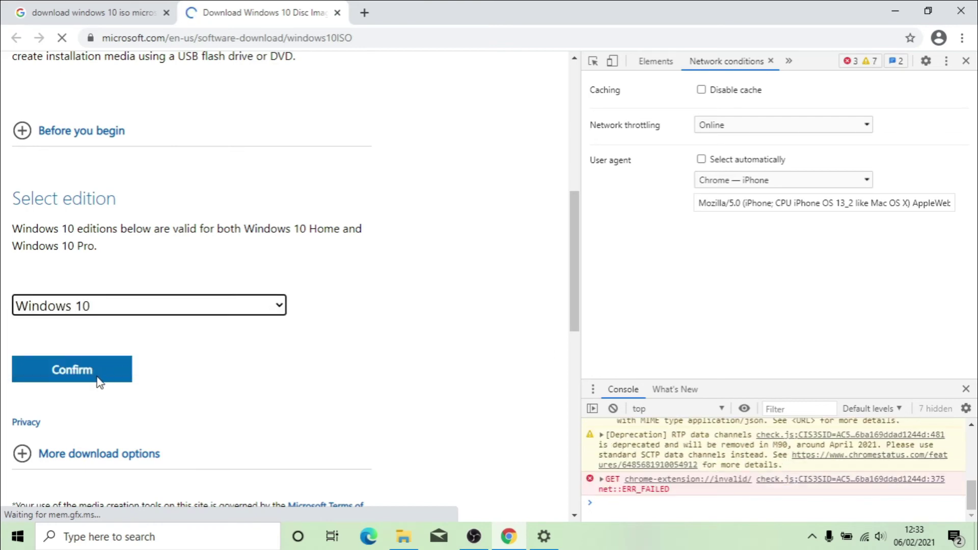
scroll(99, 384, down, 3)
click(122, 321)
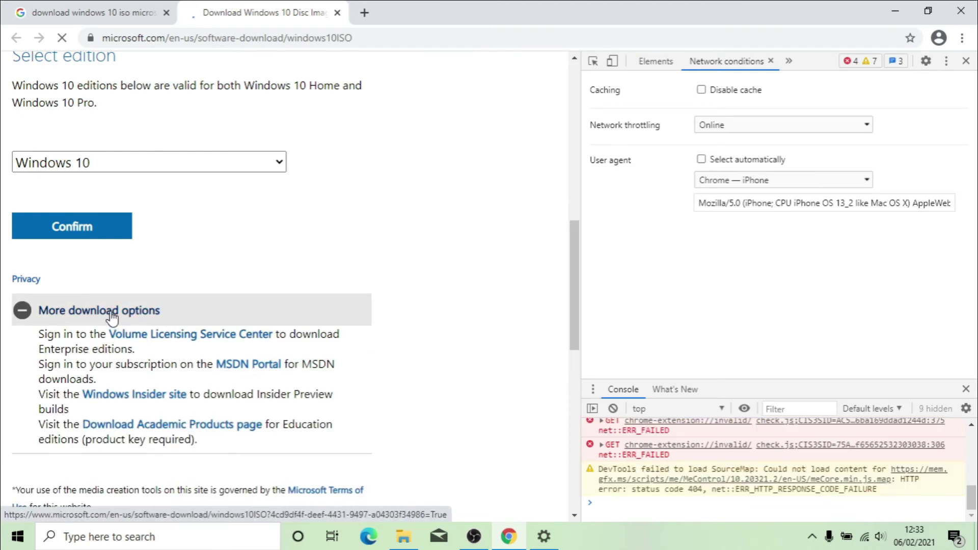
click(111, 315)
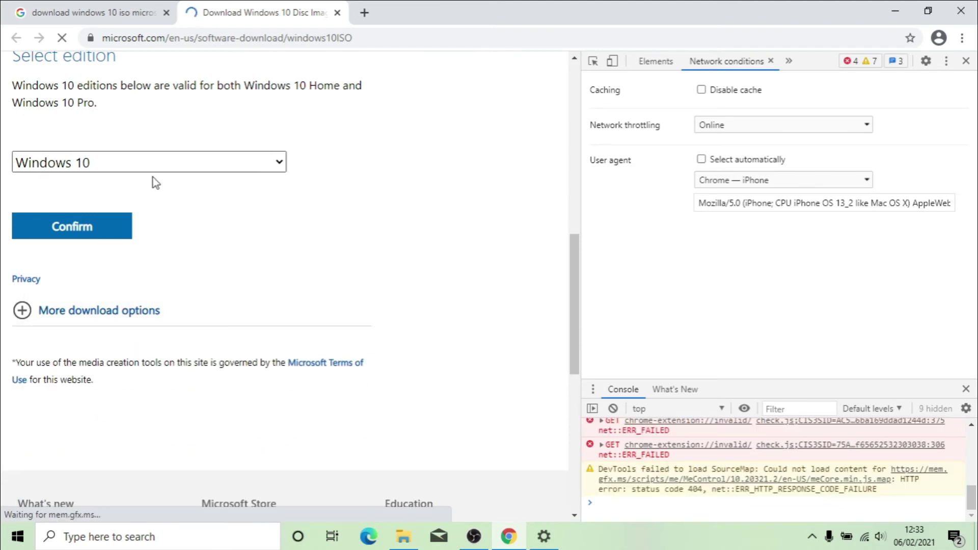
click(99, 235)
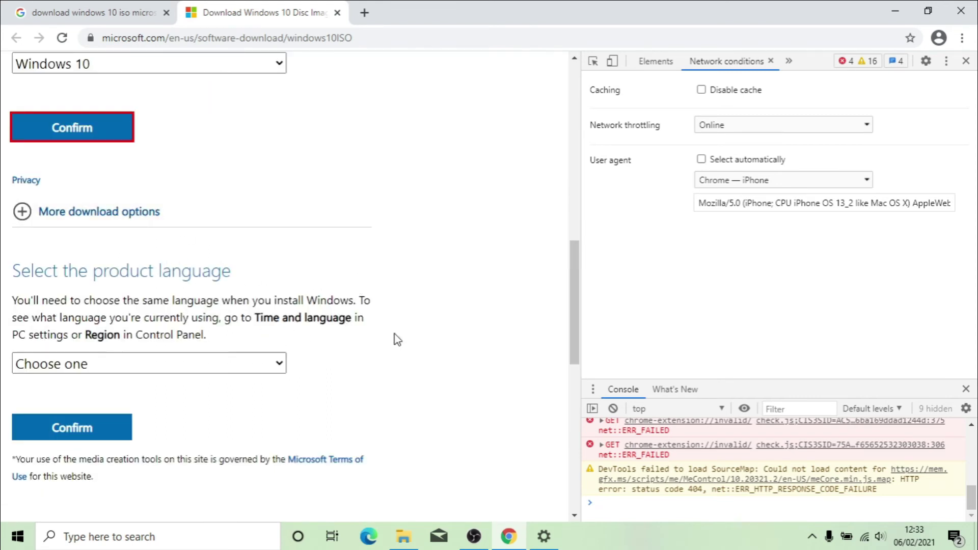
Choose English as the product language for the Windows 10 ISO and confirm it
drag(14, 269, 235, 275)
click(208, 363)
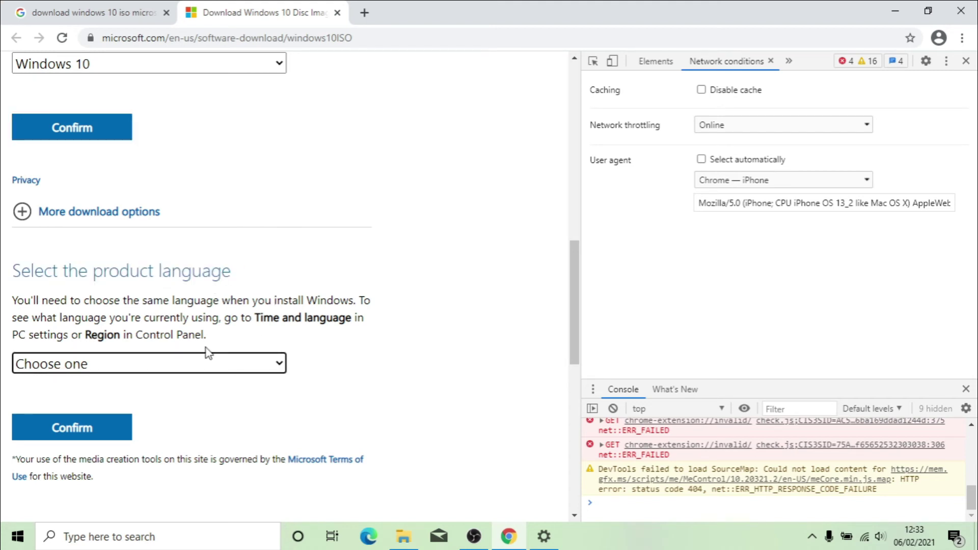
scroll(201, 260, up, 4)
scroll(212, 290, down, 7)
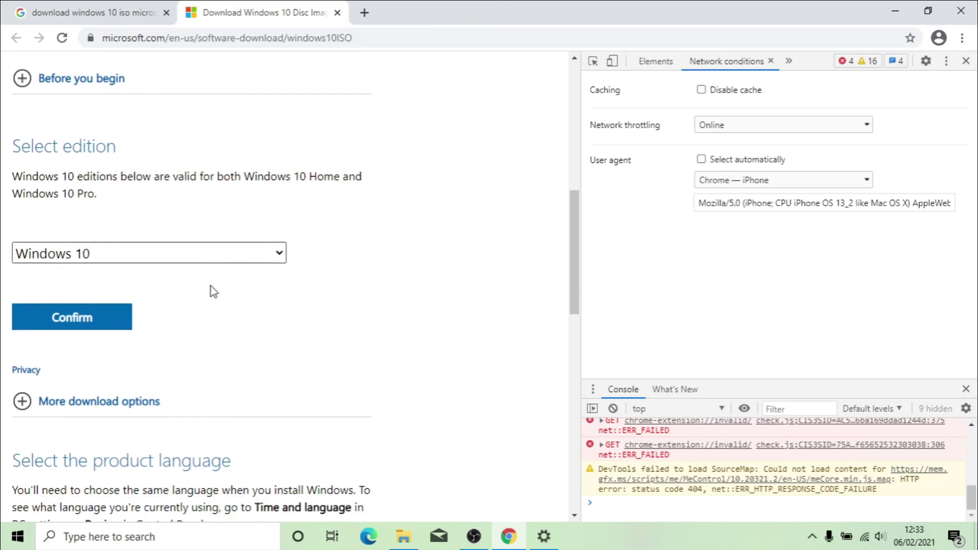
scroll(217, 285, up, 3)
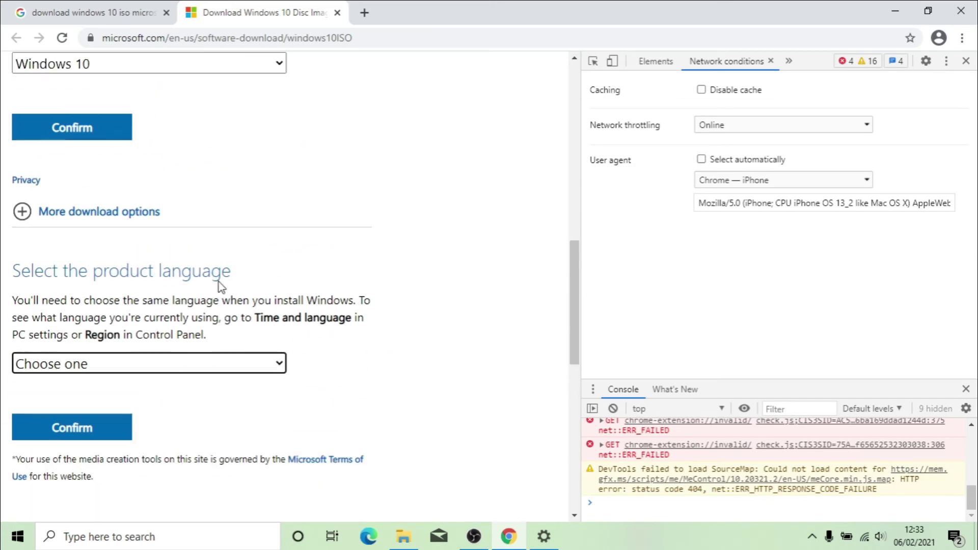
click(210, 360)
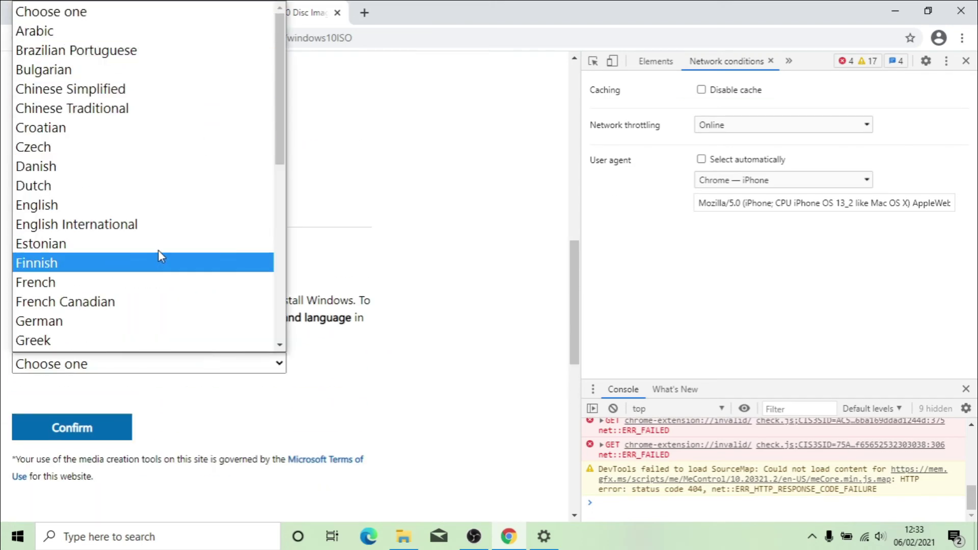
scroll(168, 293, down, 7)
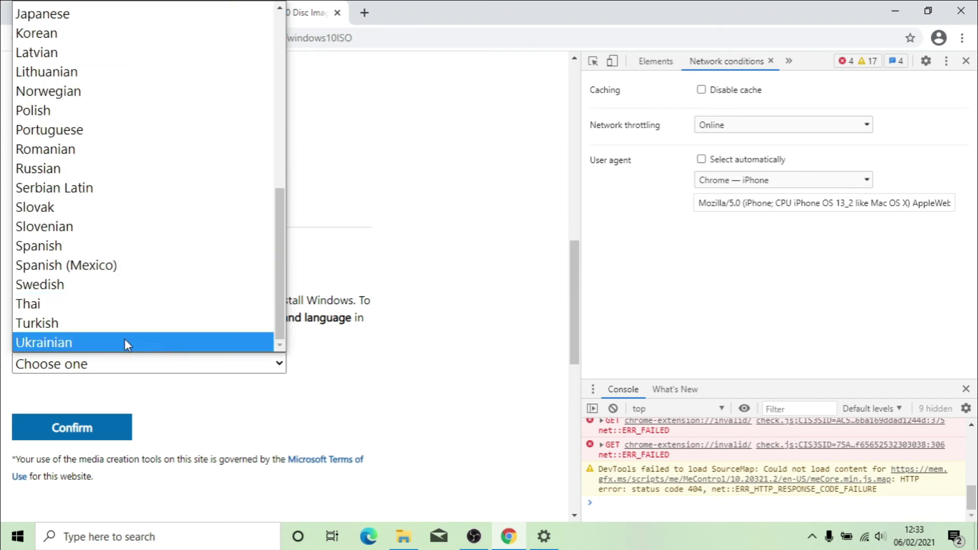
scroll(127, 305, up, 7)
click(239, 204)
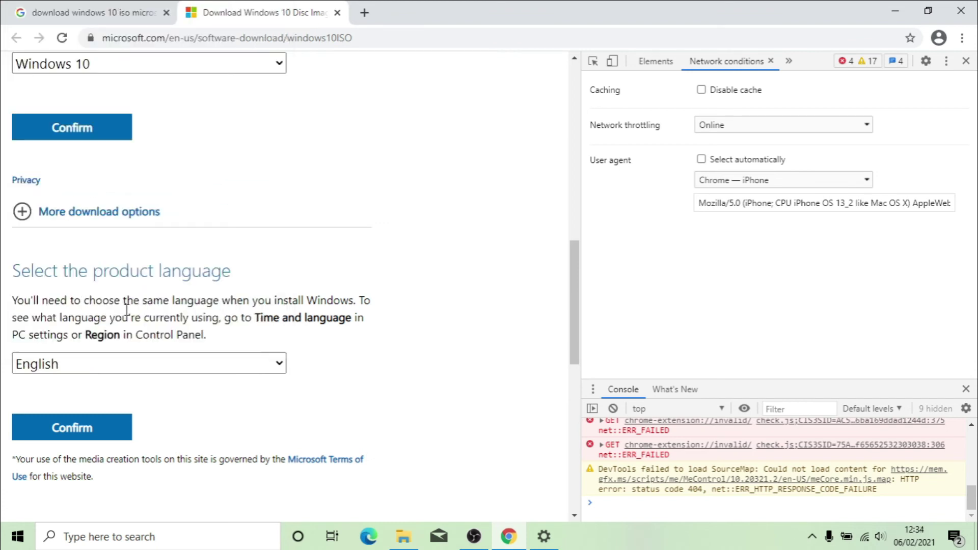
drag(60, 317, 121, 318)
click(171, 320)
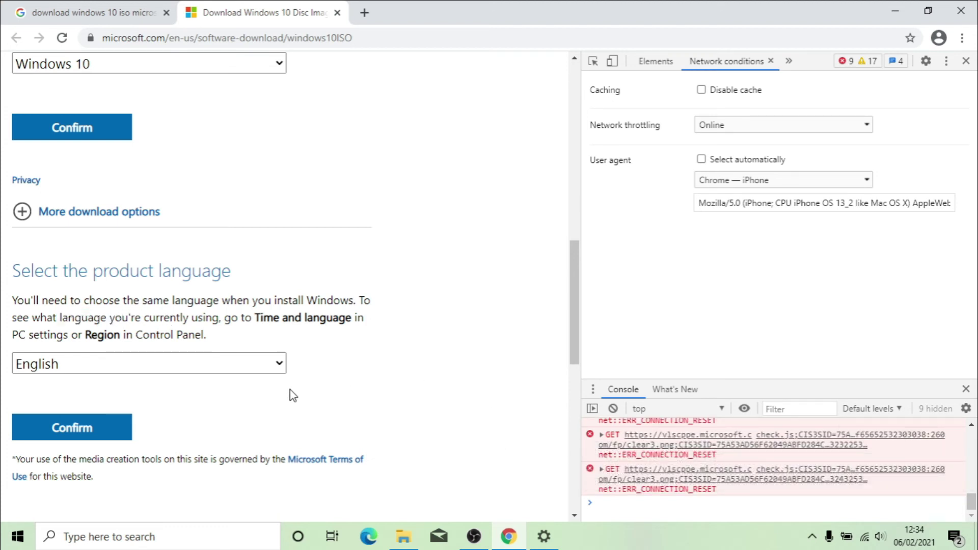
click(98, 428)
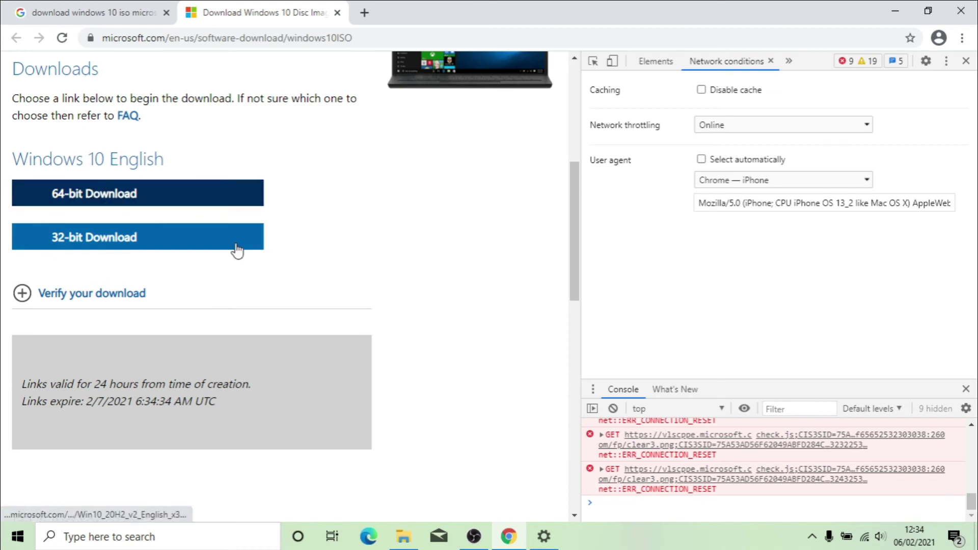
Start the 64-bit Windows 10 English ISO download and cancel it
click(110, 198)
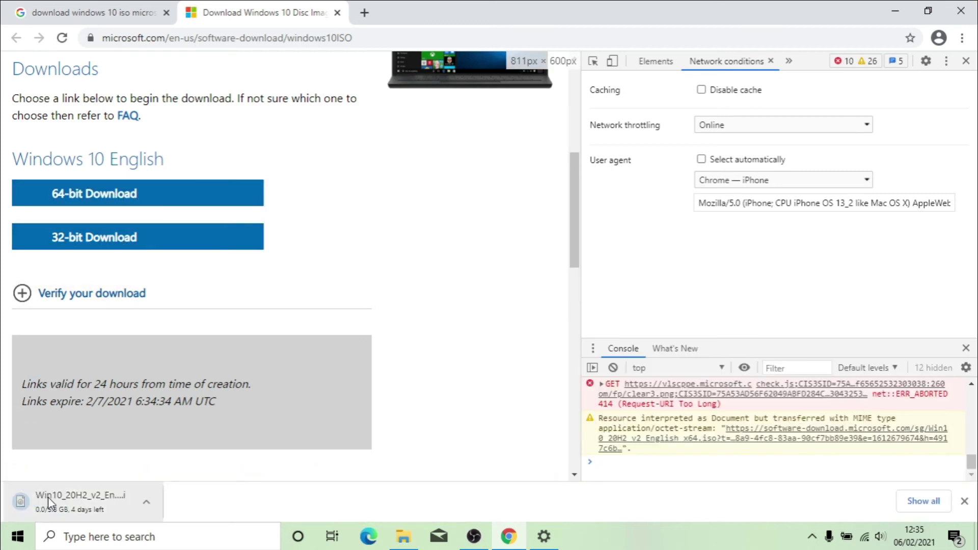
click(153, 503)
click(218, 479)
scroll(389, 212, up, 6)
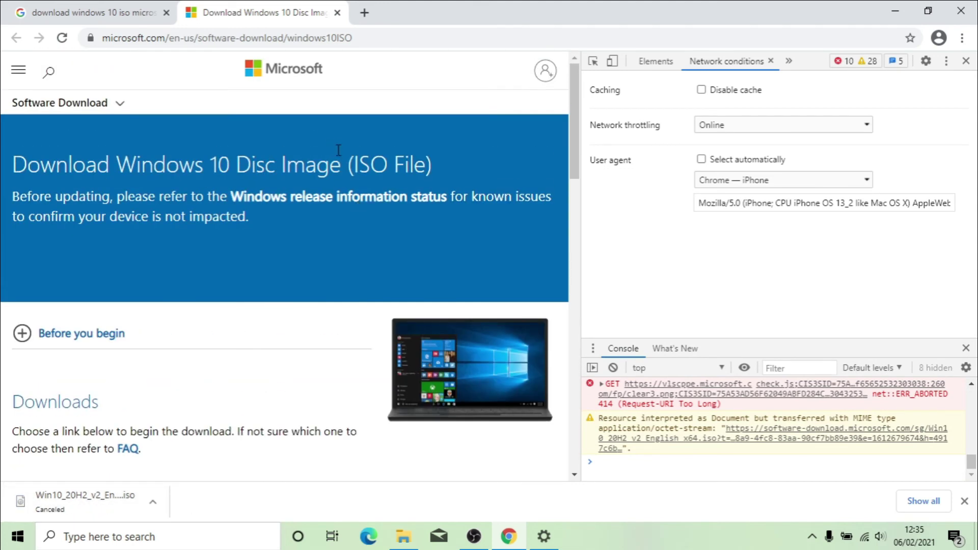
scroll(194, 190, down, 4)
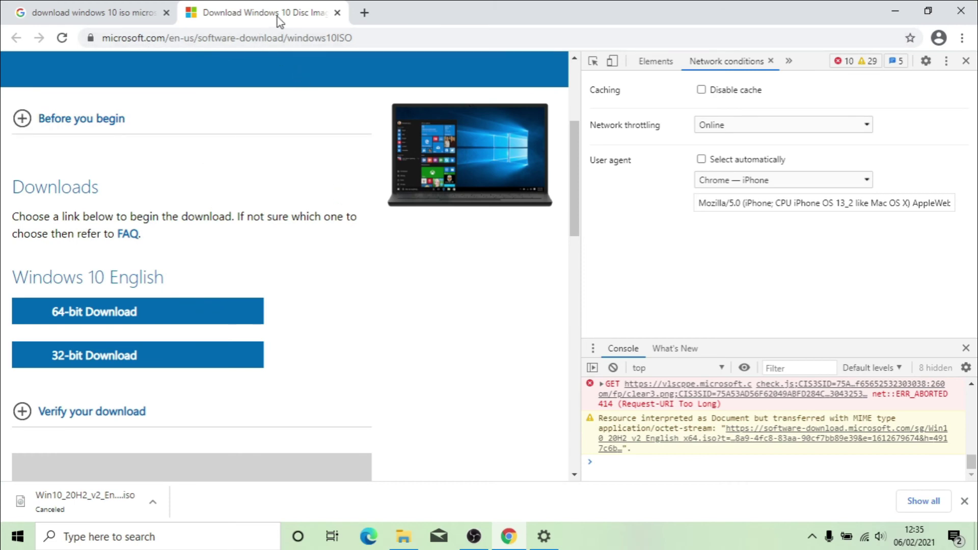
click(746, 182)
click(747, 181)
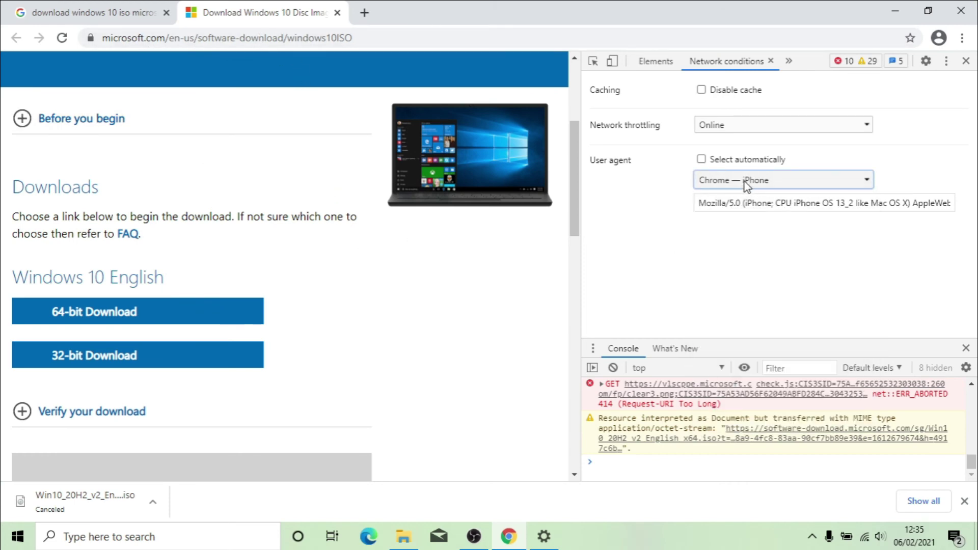
Reload the Windows 10 disc image page with the Chrome — iPhone user agent and view its download links
click(747, 181)
click(747, 182)
key(F5)
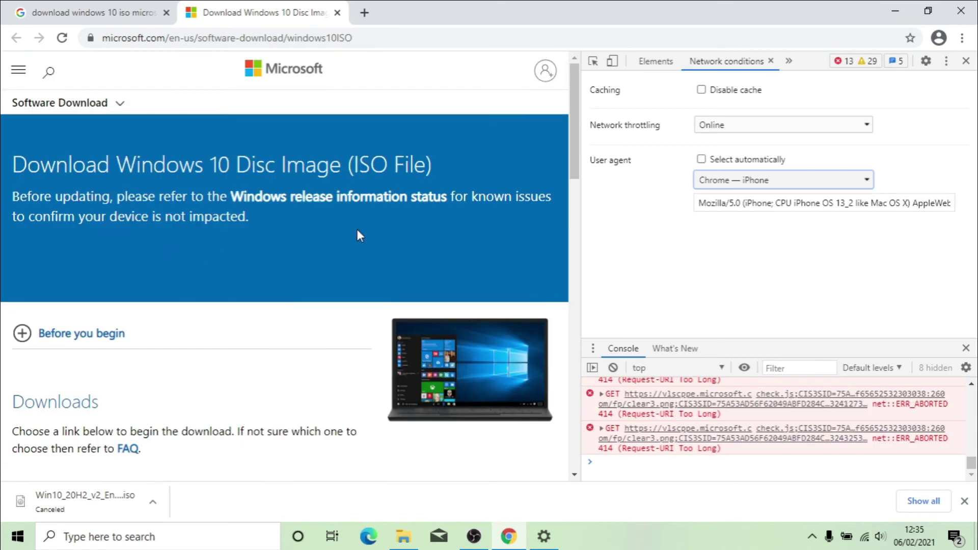
scroll(270, 287, down, 3)
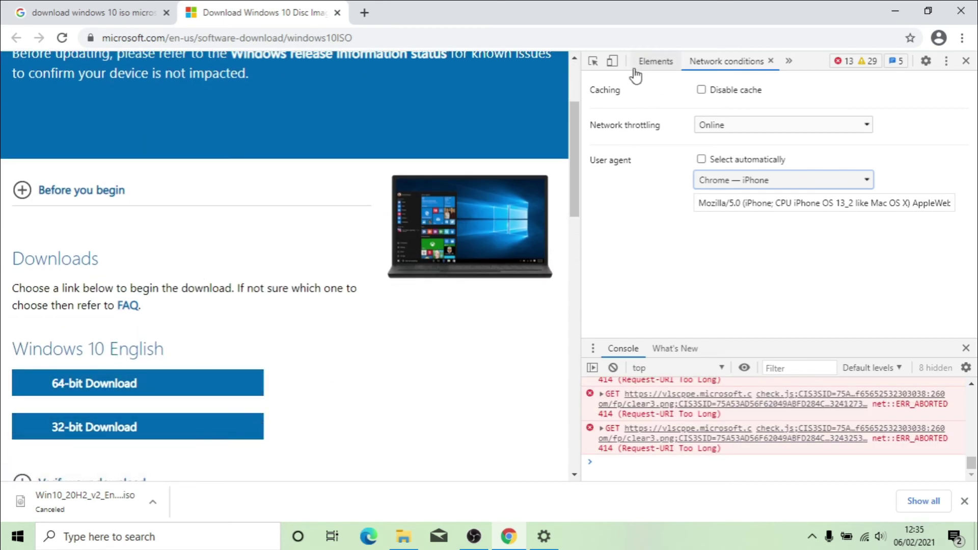
scroll(286, 201, up, 3)
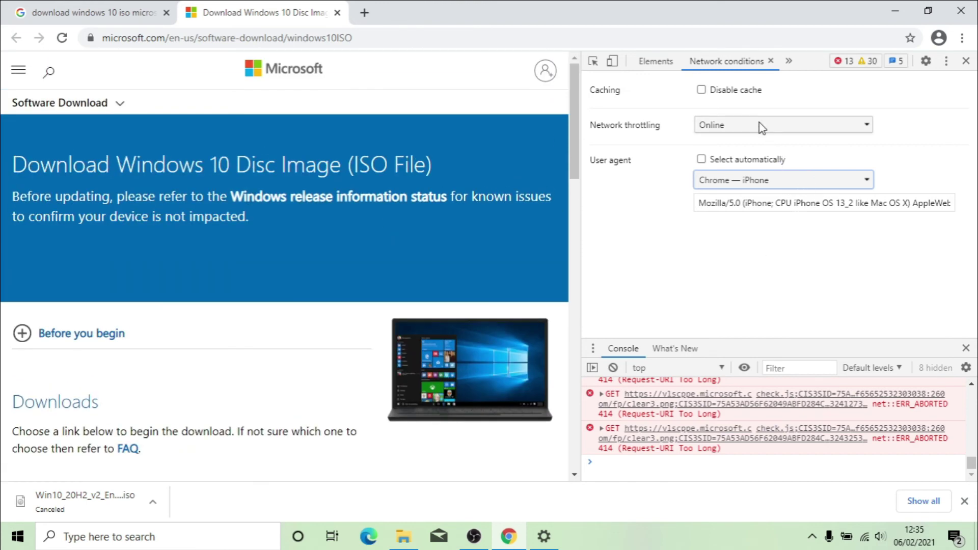
Turn automatic user agent selection on and off again, and look through the list of available user agents
click(747, 160)
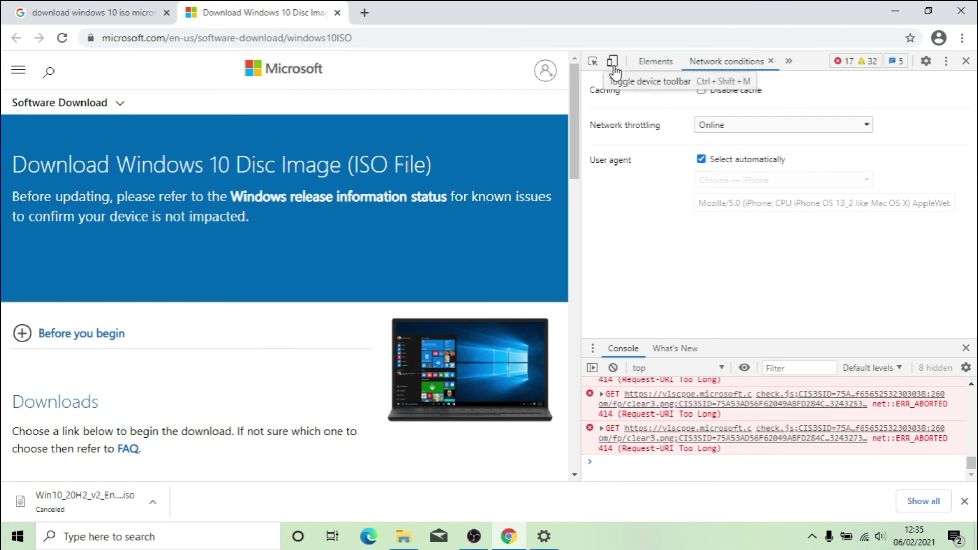
click(719, 162)
click(750, 182)
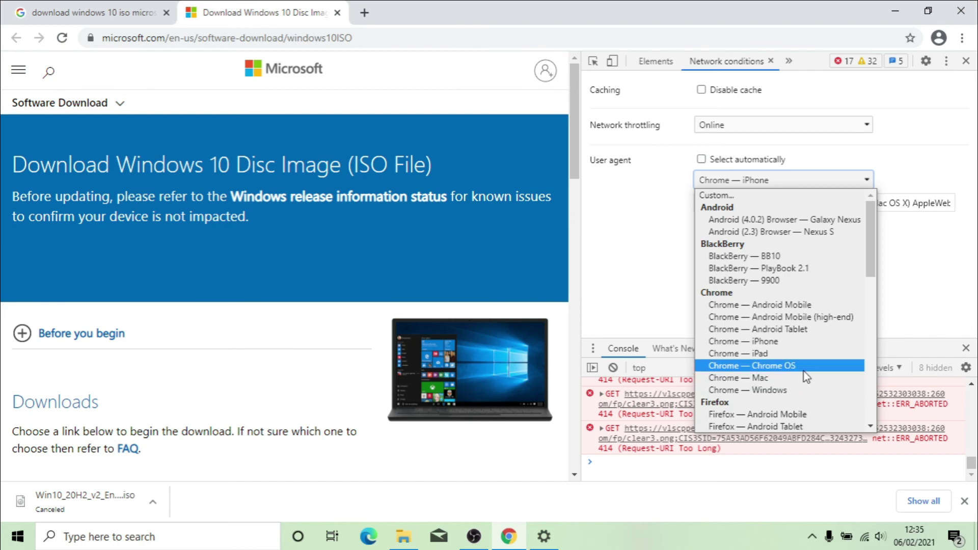
scroll(799, 346, down, 5)
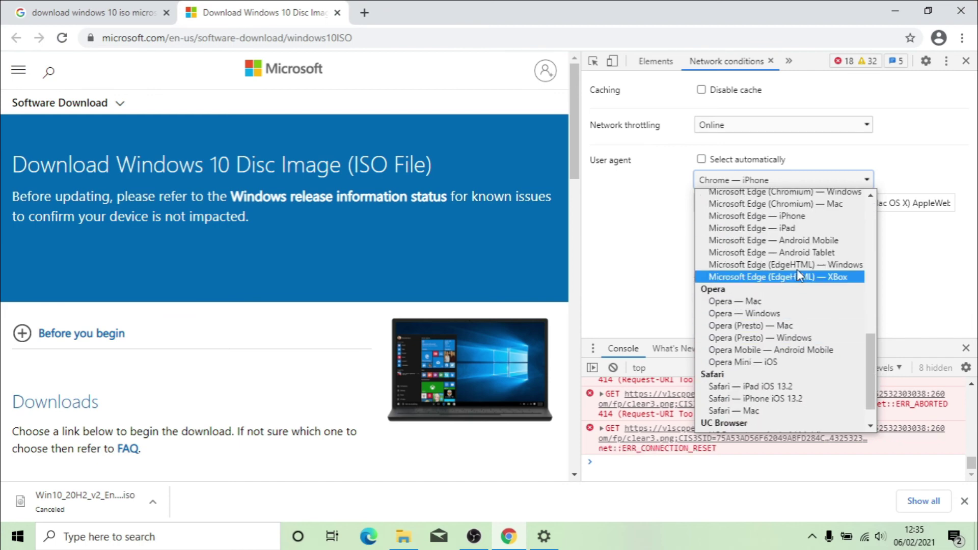
scroll(809, 345, down, 2)
scroll(832, 249, up, 10)
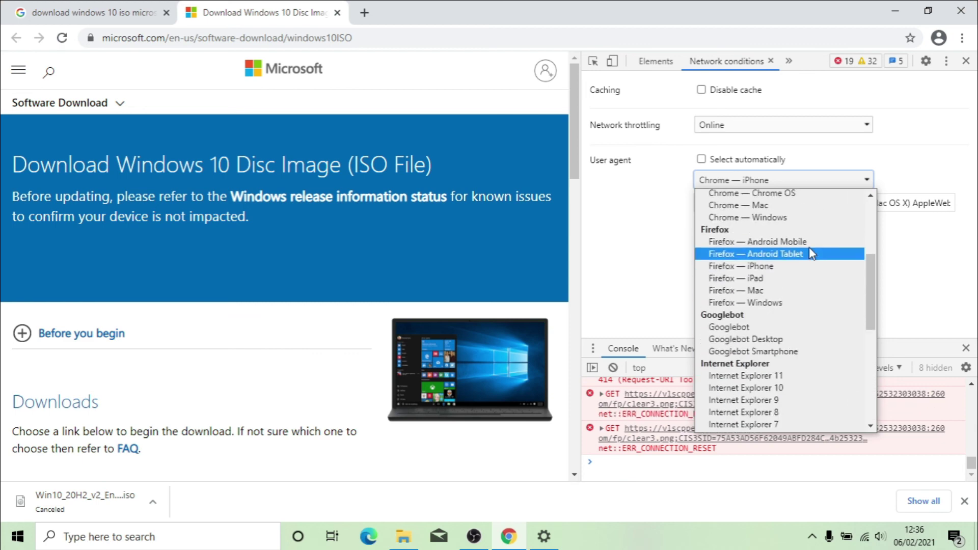
click(927, 268)
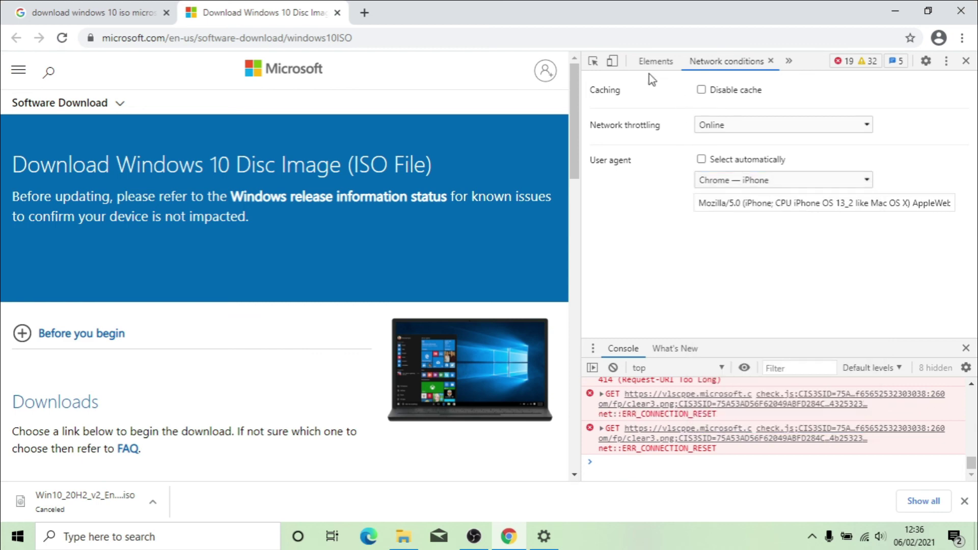
Show the page in the responsive device view and narrow its viewport to 611 pixels wide
click(614, 62)
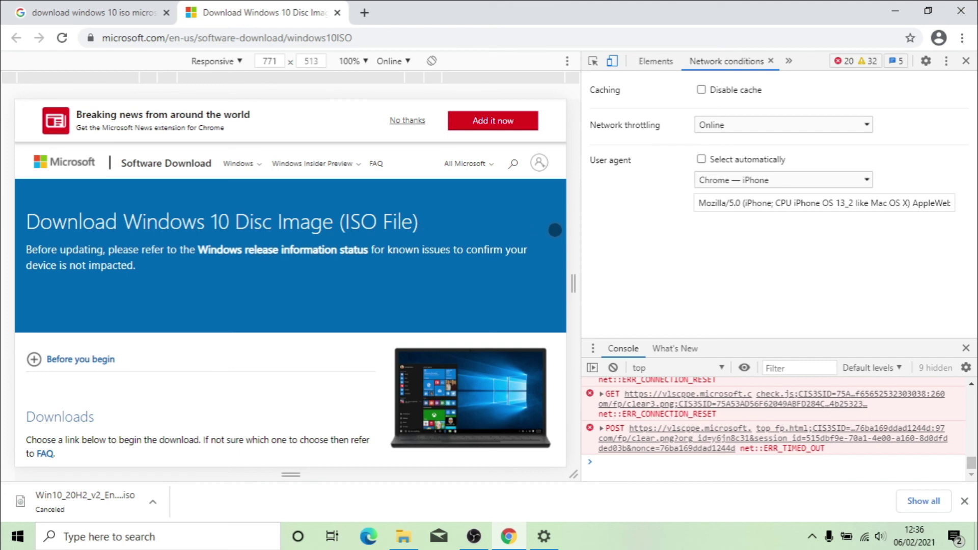
drag(576, 240, 516, 233)
Look through the device presets offered for the responsive view, without choosing one
click(216, 61)
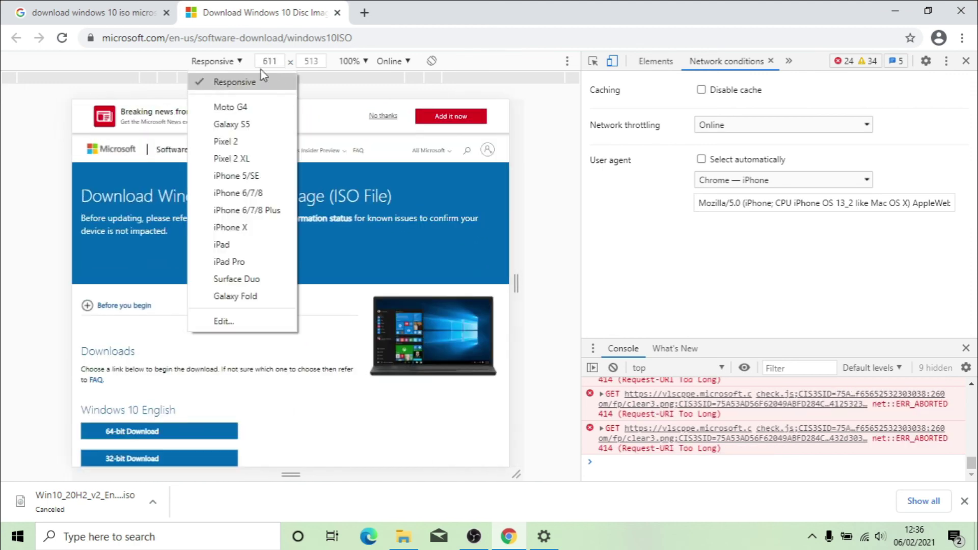
click(334, 99)
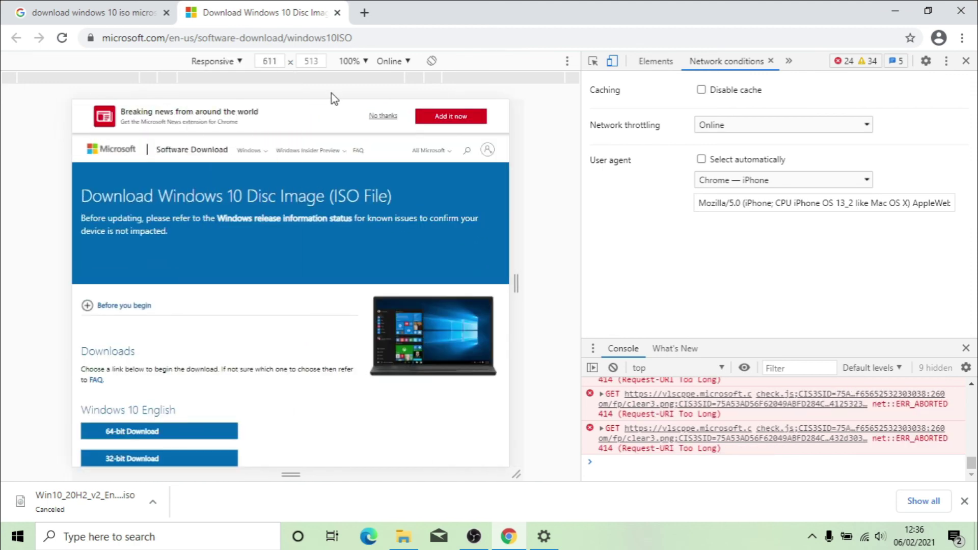
click(237, 64)
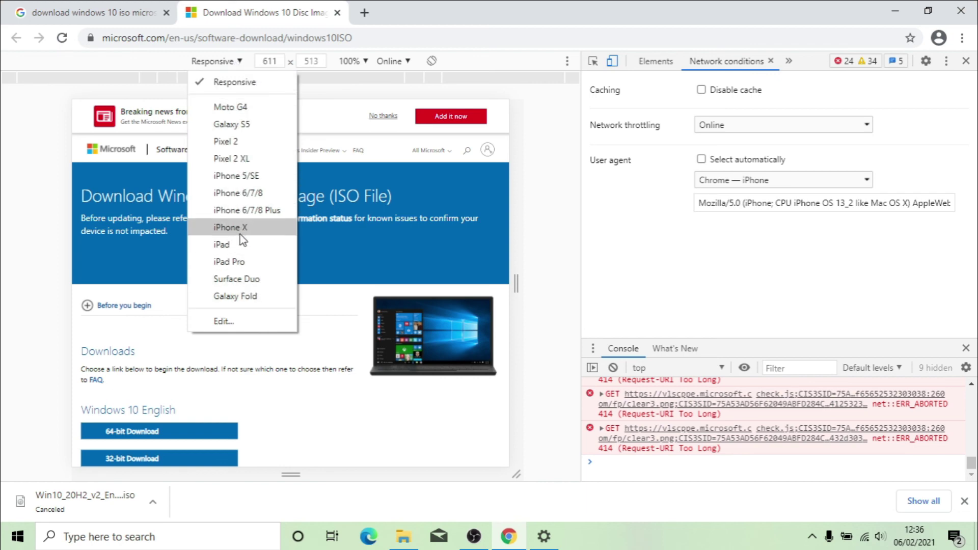
click(360, 261)
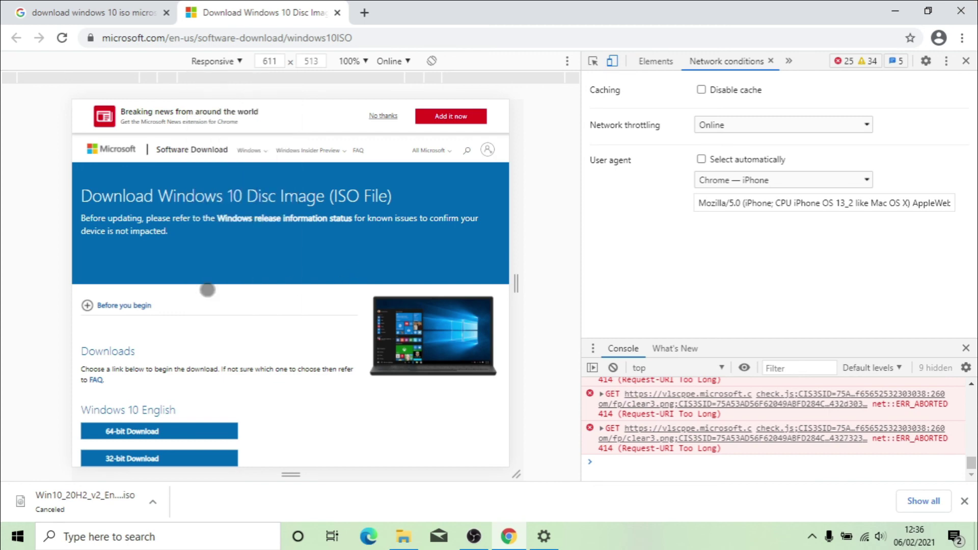